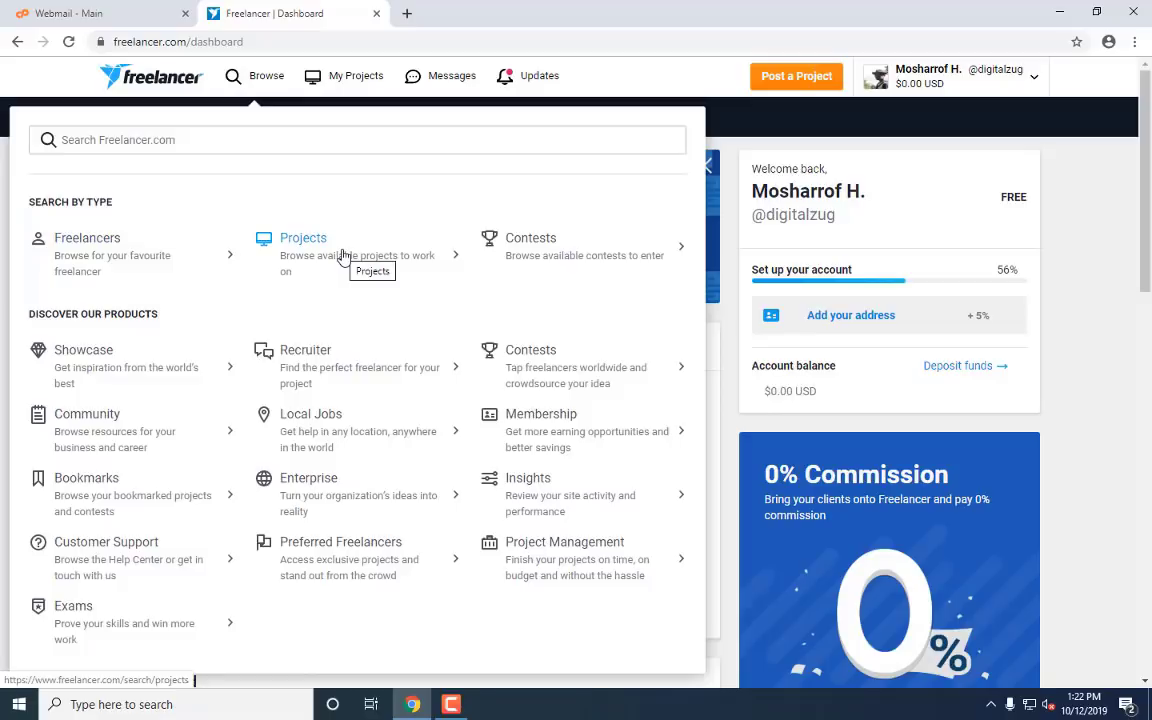
Browse the available freelance projects and open the Real Estate CRM Project listing.
click(343, 257)
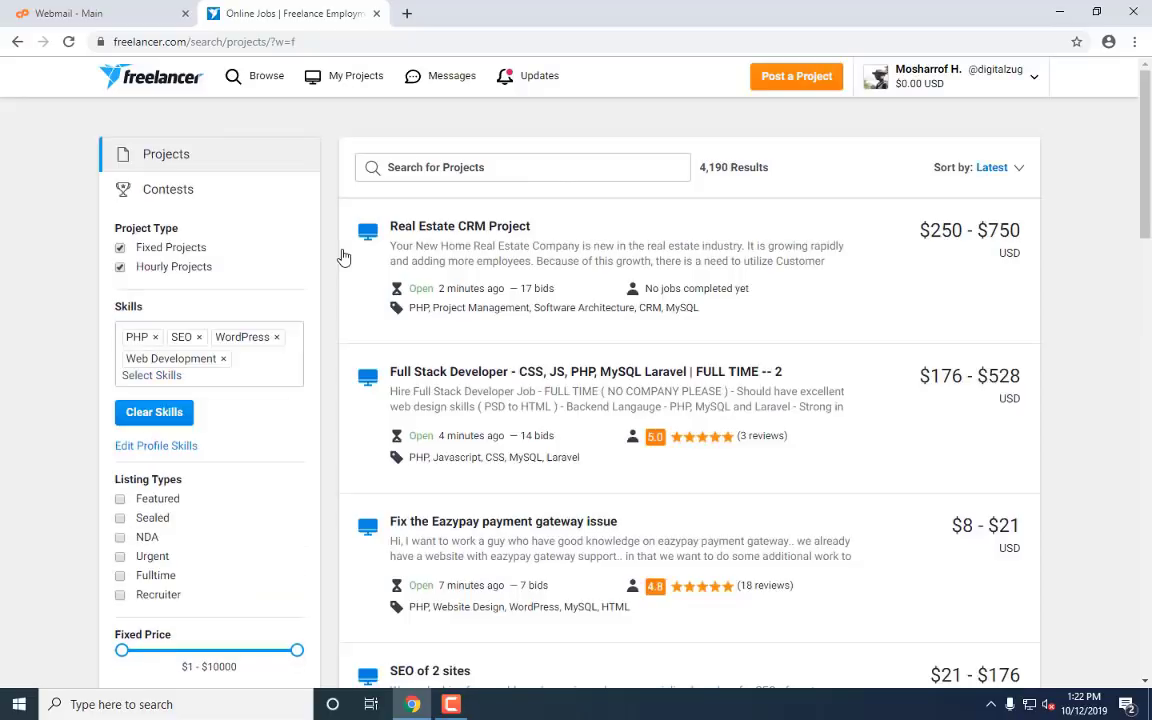
click(491, 167)
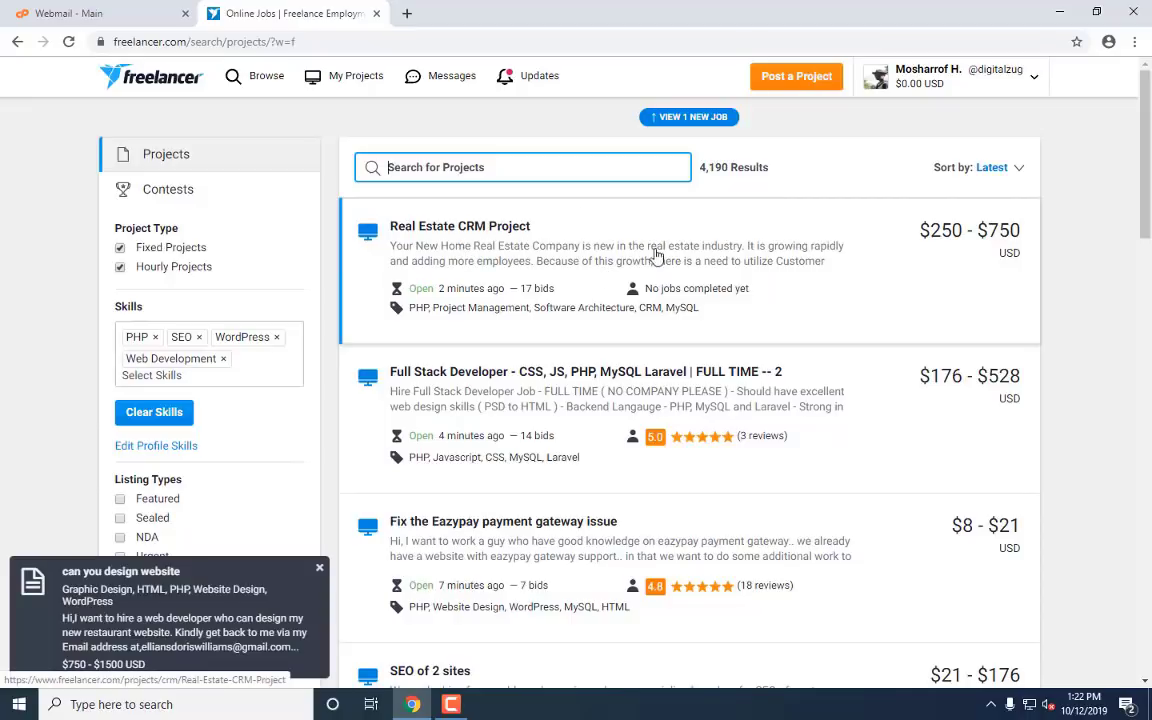
scroll(700, 265, down, 3)
scroll(480, 288, up, 3)
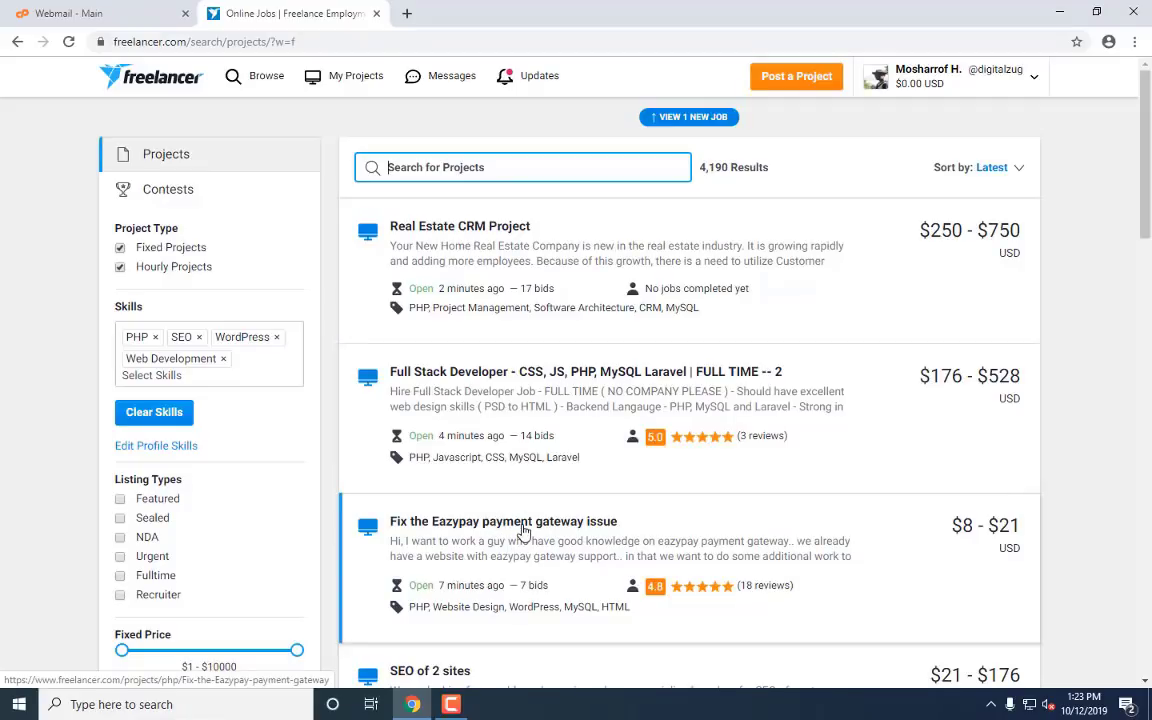
click(515, 229)
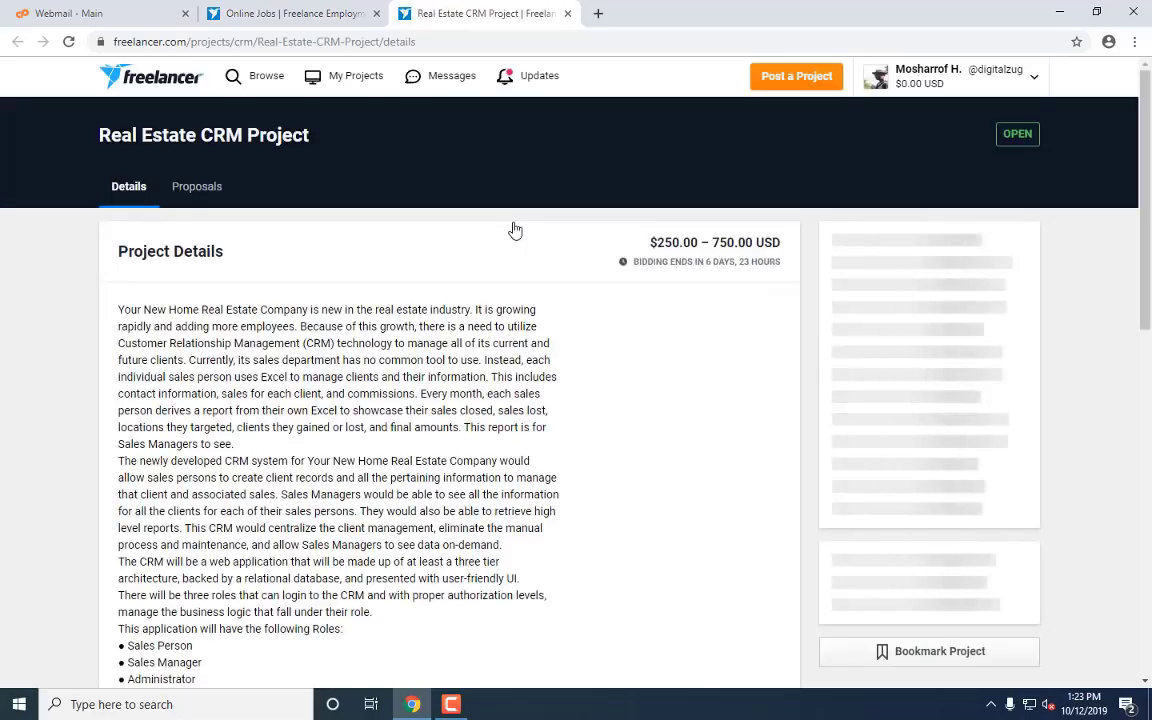
Examine the Real Estate CRM Project's budget range, description and required skills.
drag(648, 243, 795, 255)
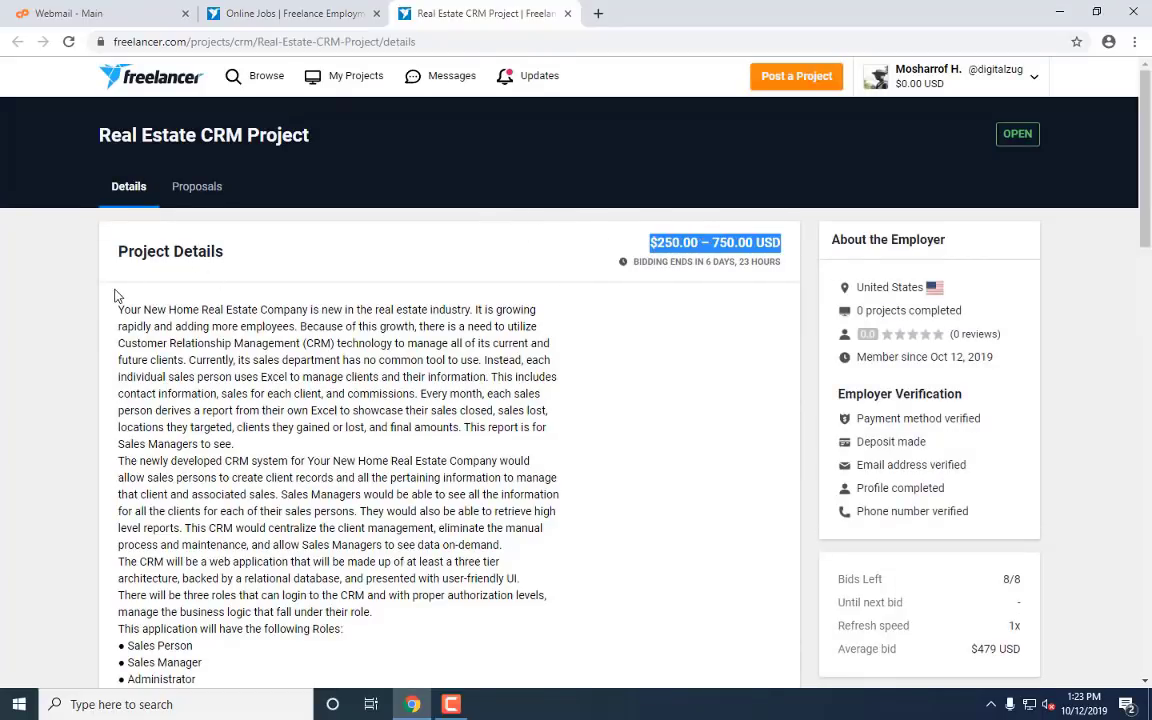
drag(113, 300, 322, 345)
scroll(260, 488, down, 3)
click(572, 435)
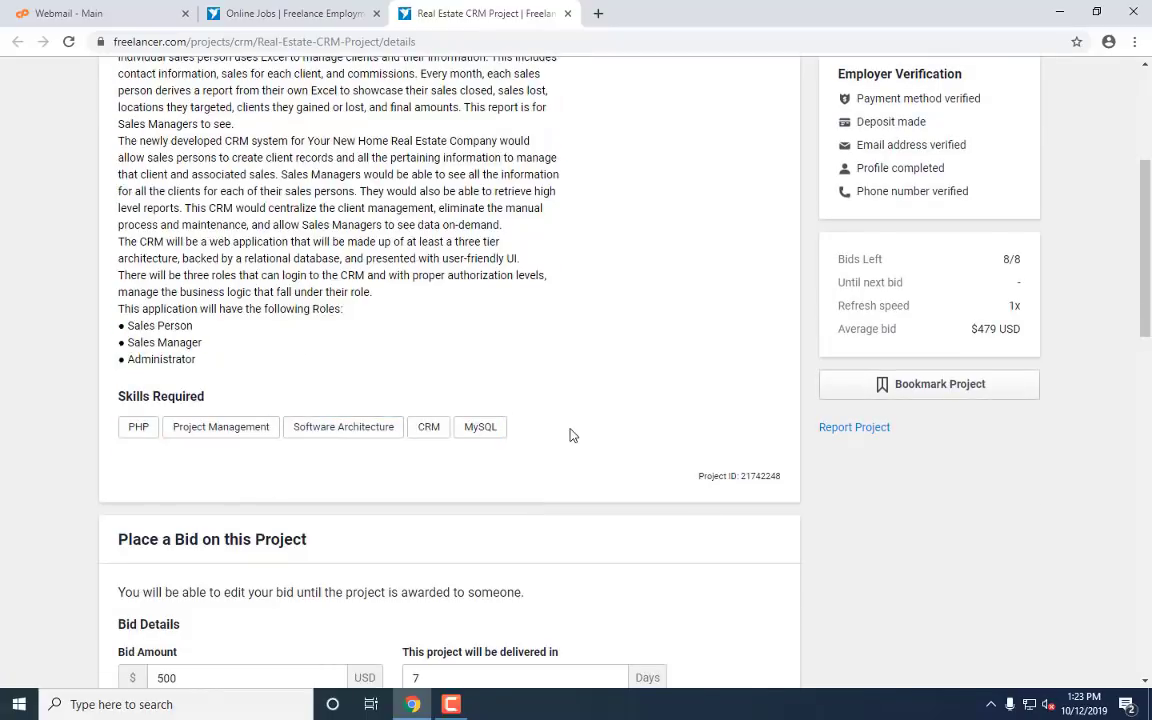
drag(480, 426, 103, 429)
click(321, 440)
scroll(568, 455, down, 1)
scroll(586, 447, down, 2)
scroll(596, 452, up, 7)
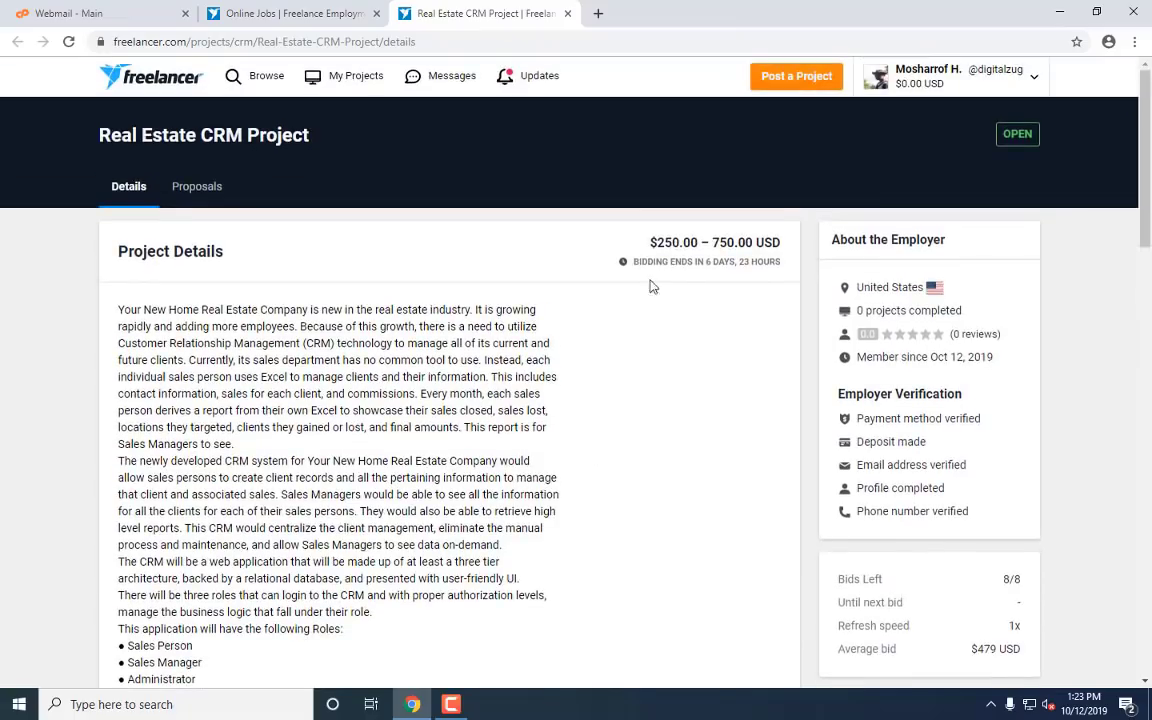
drag(651, 240, 782, 243)
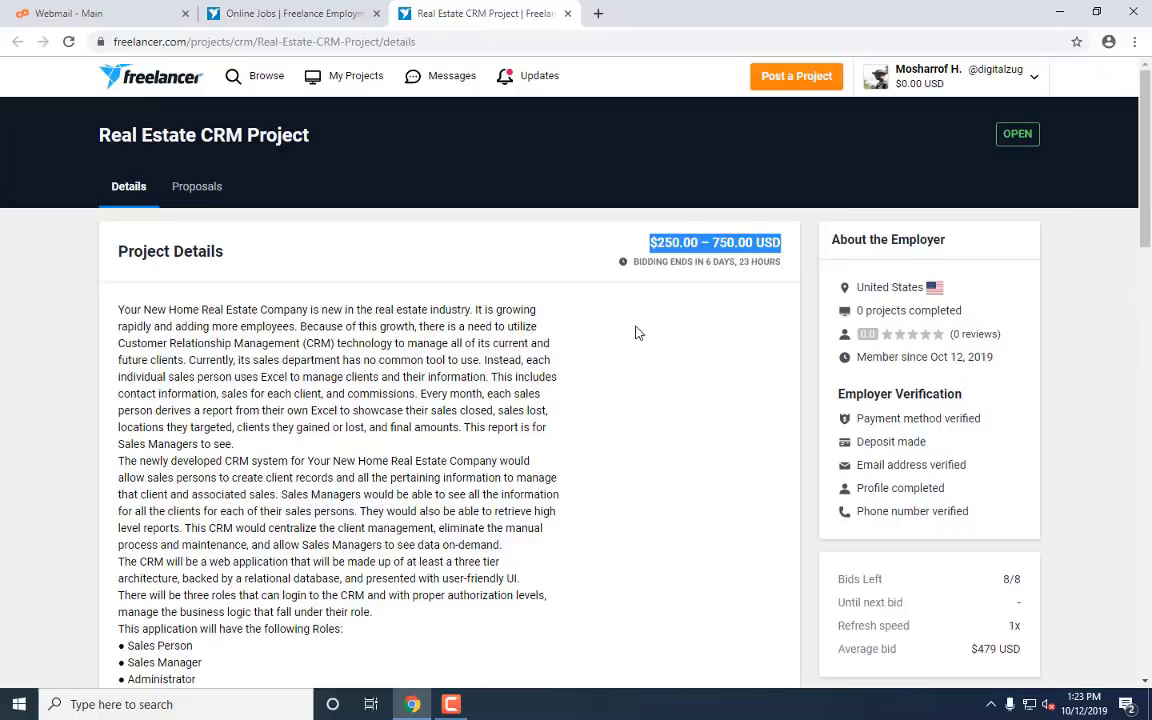
Enter a delivery time of 7 days in the bid details and place the cursor in the proposal description.
scroll(571, 386, down, 3)
scroll(320, 356, down, 3)
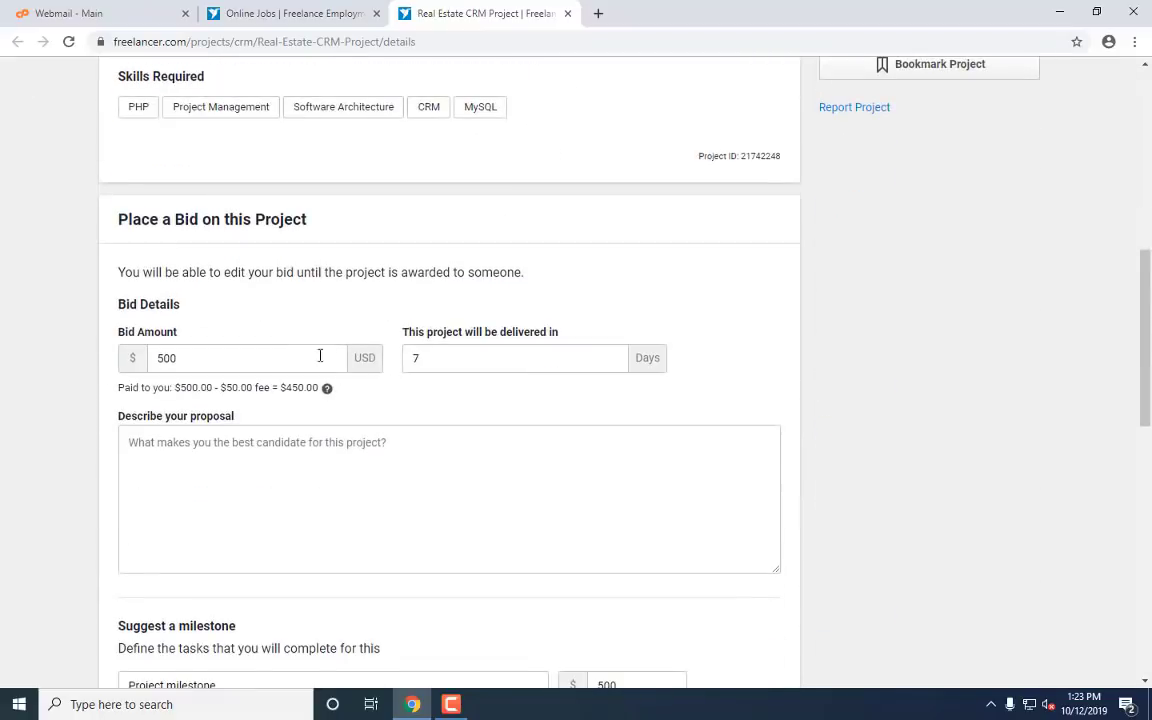
click(300, 357)
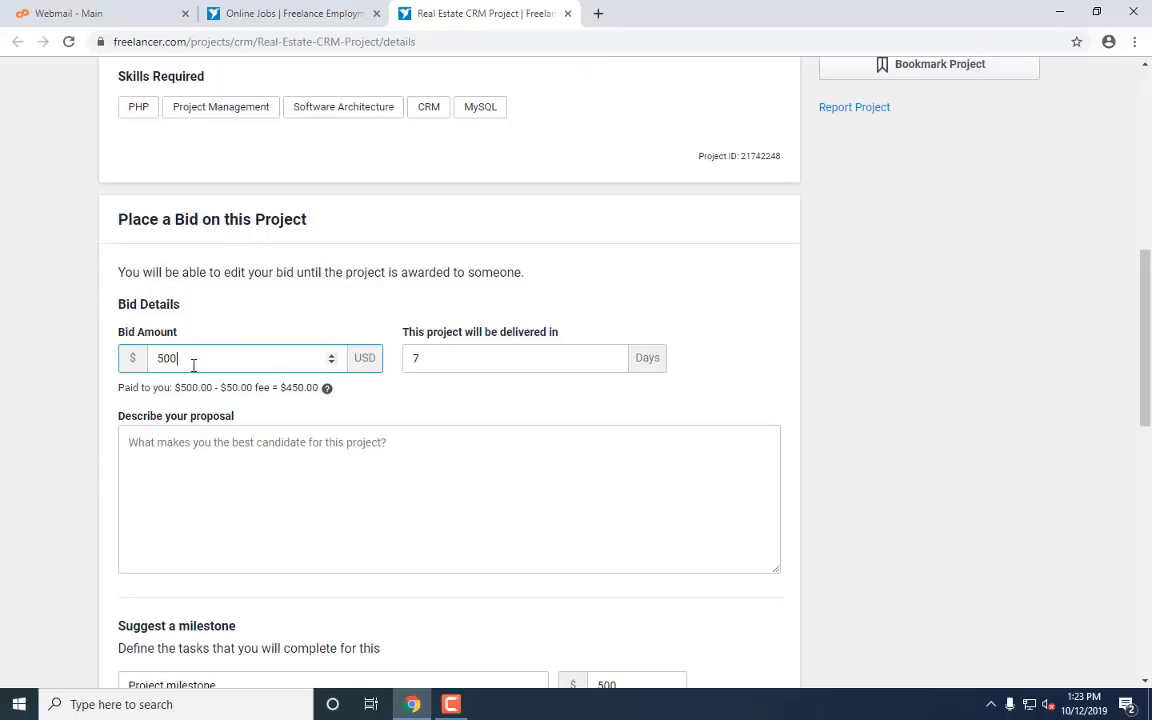
drag(185, 366, 4, 364)
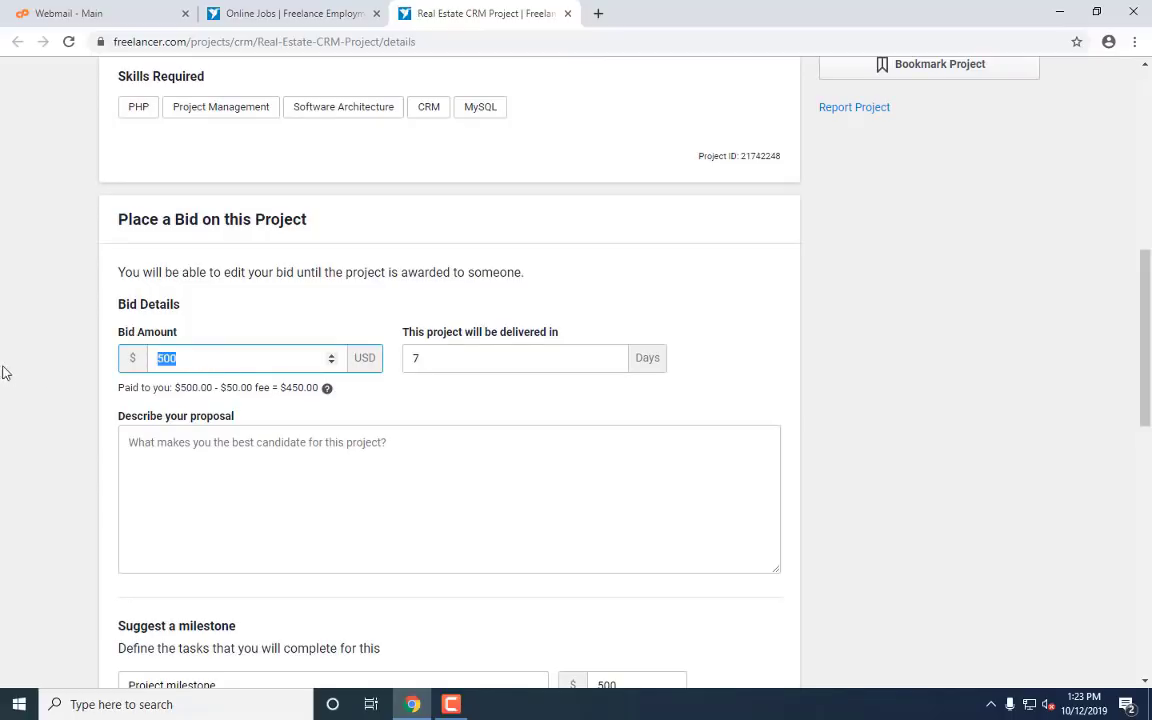
click(484, 347)
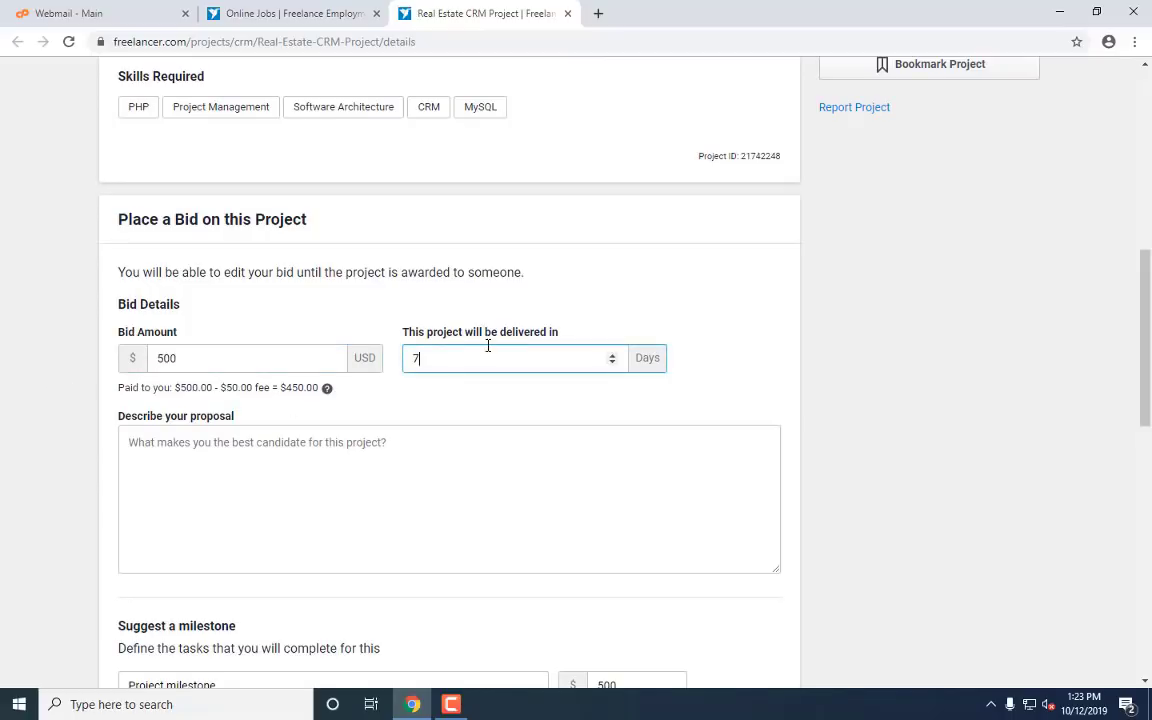
double_click(569, 351)
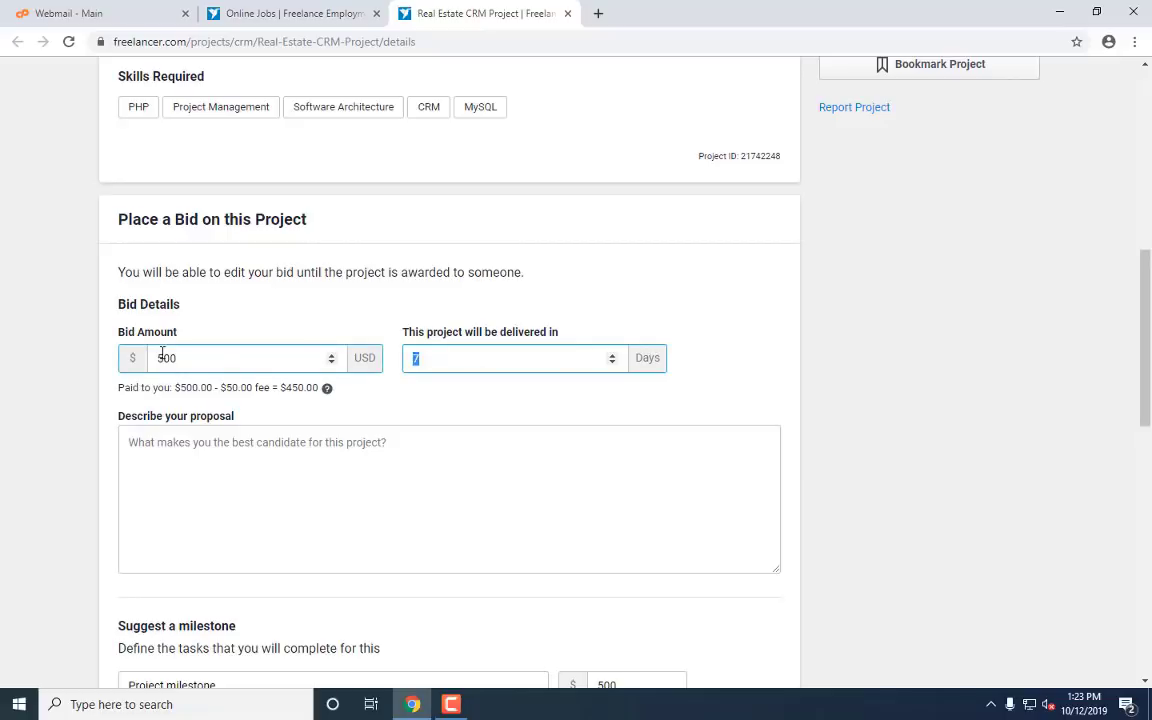
text(7)
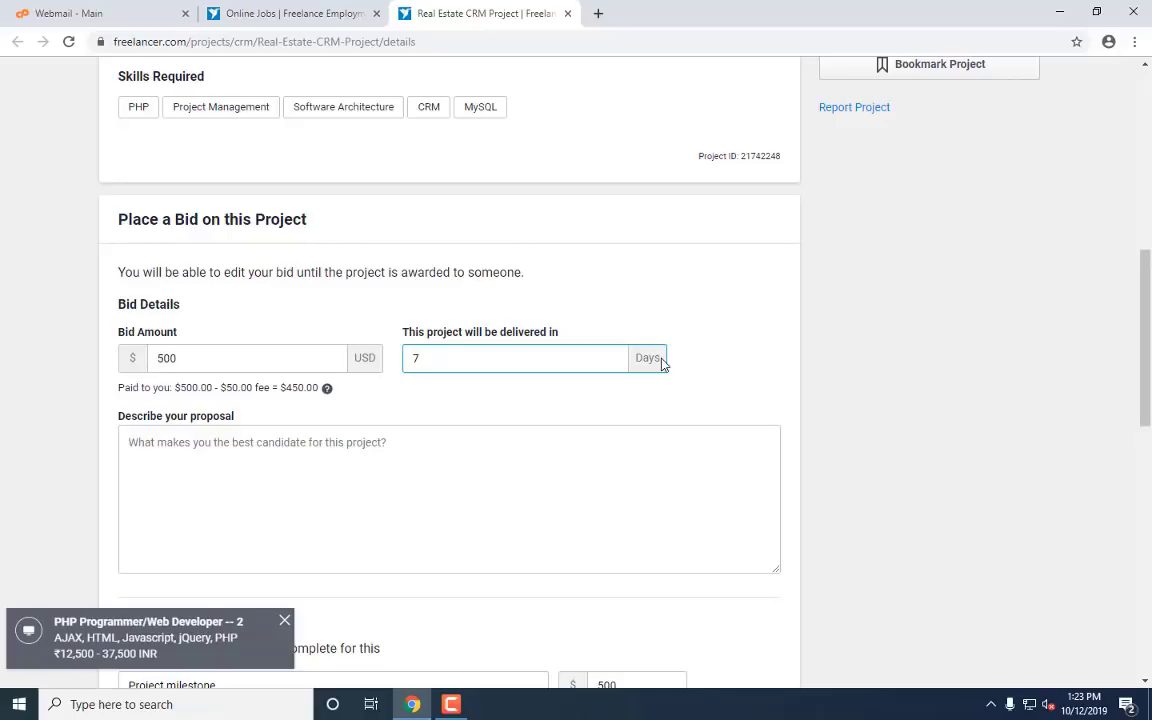
click(624, 390)
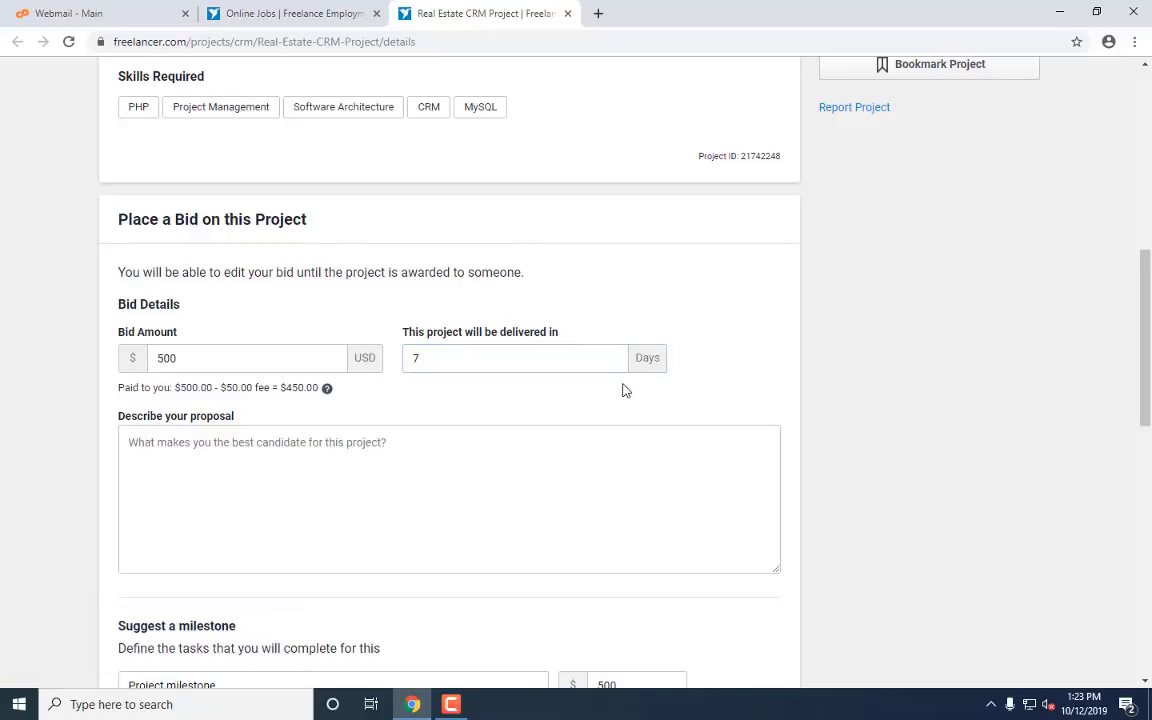
click(500, 357)
click(247, 506)
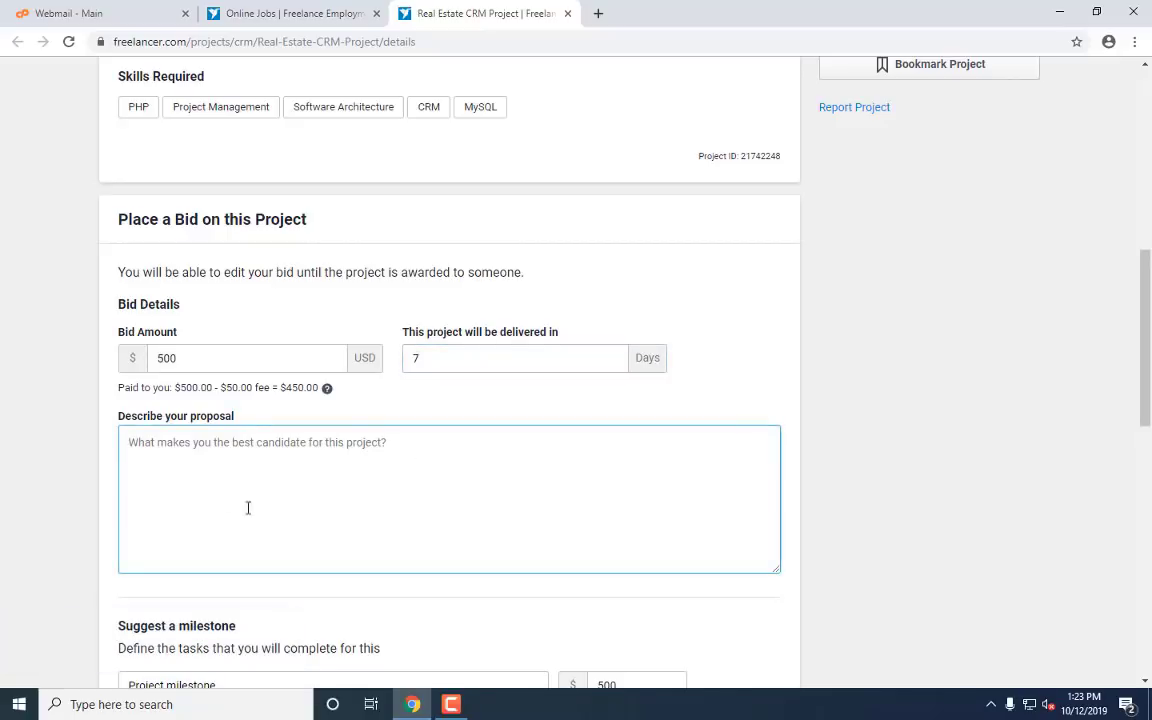
Add three more milestone rows below the first project milestone in the bid form.
scroll(230, 430, down, 3)
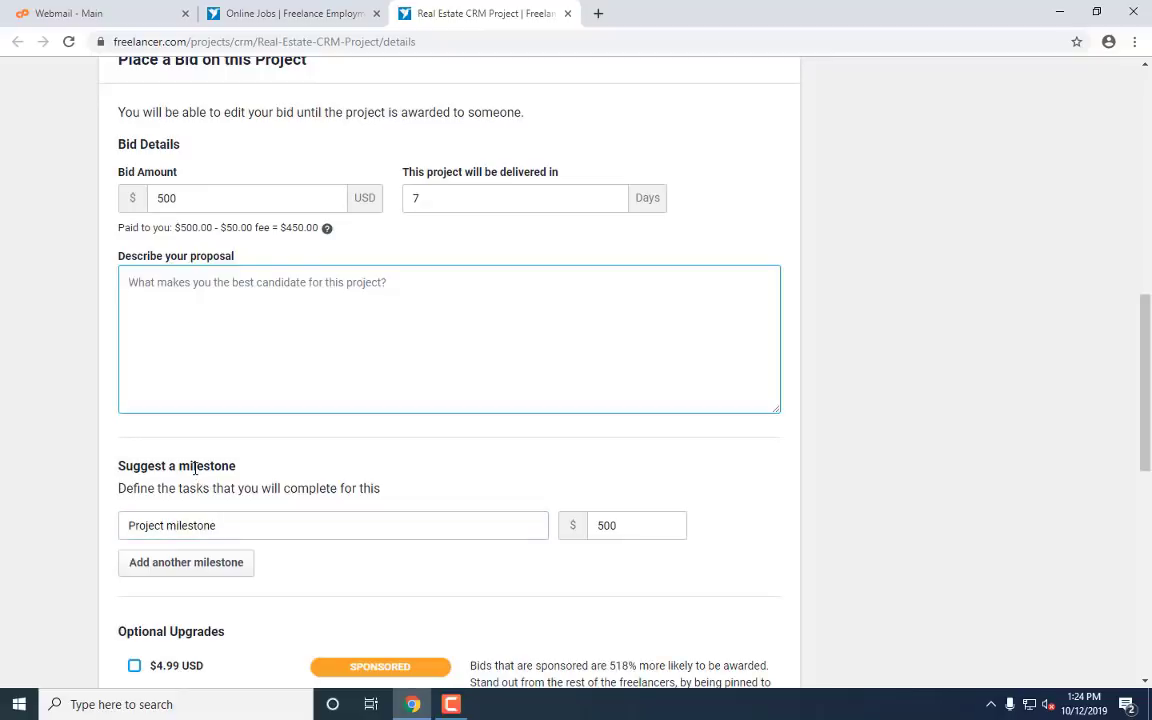
click(245, 520)
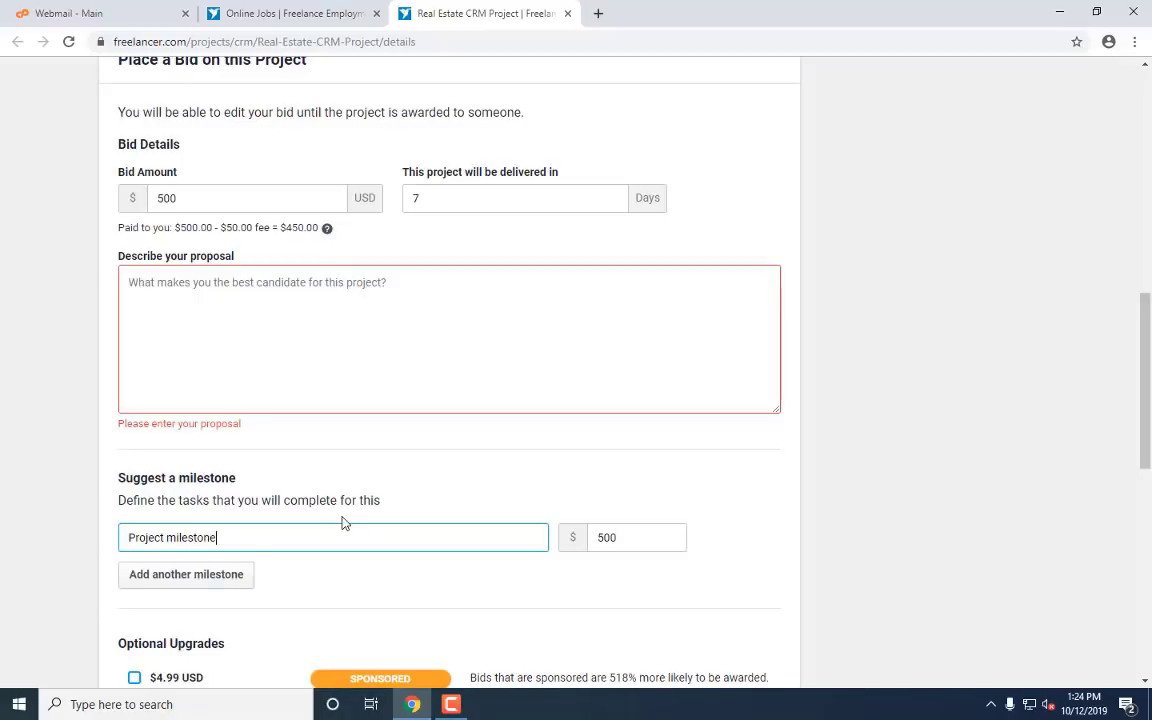
click(213, 582)
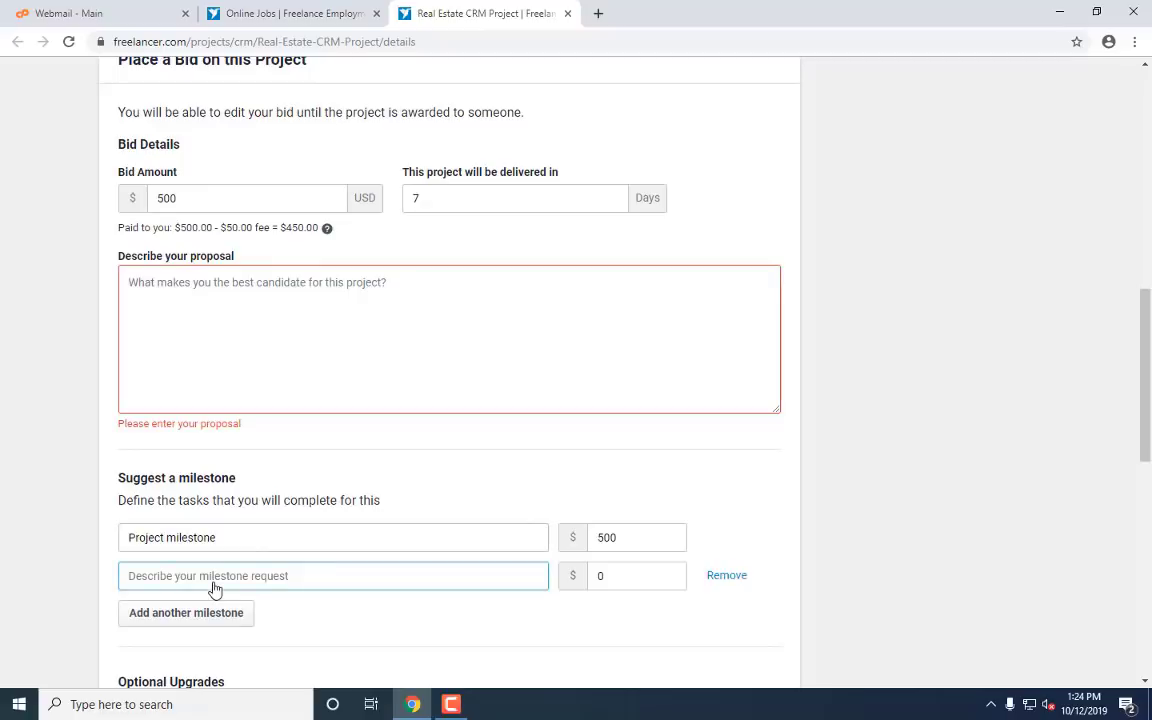
click(215, 614)
scroll(225, 600, down, 2)
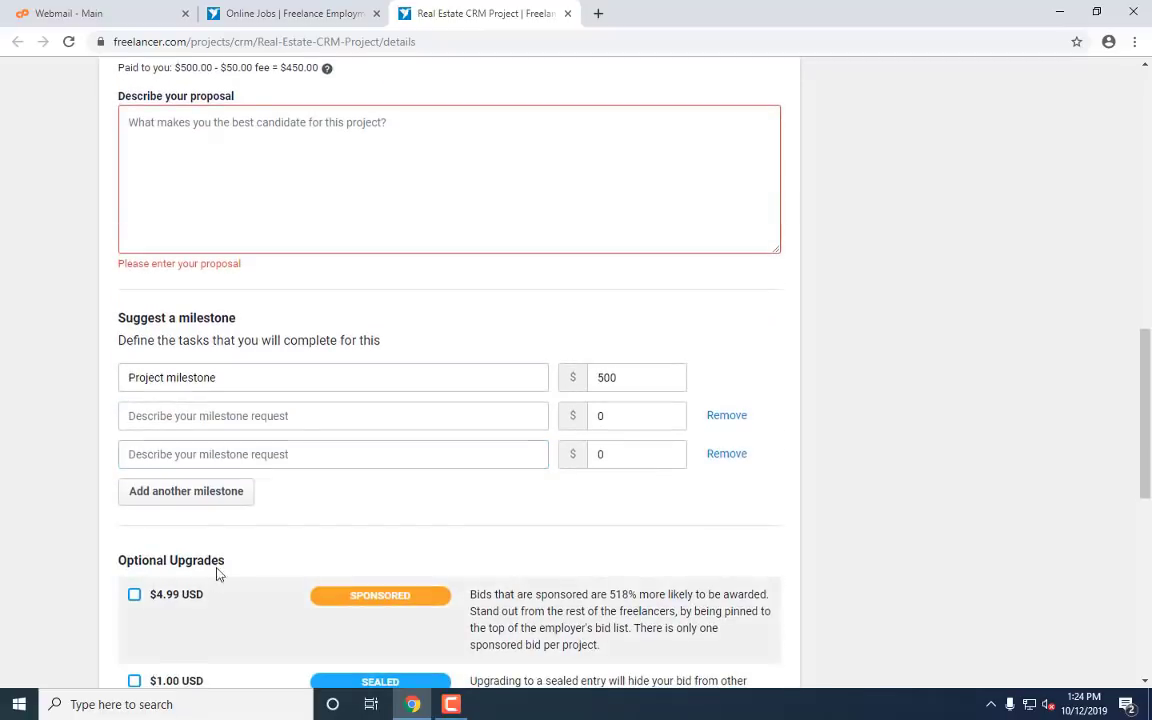
click(226, 502)
Set the bid amount to 600 USD.
scroll(400, 500, up, 7)
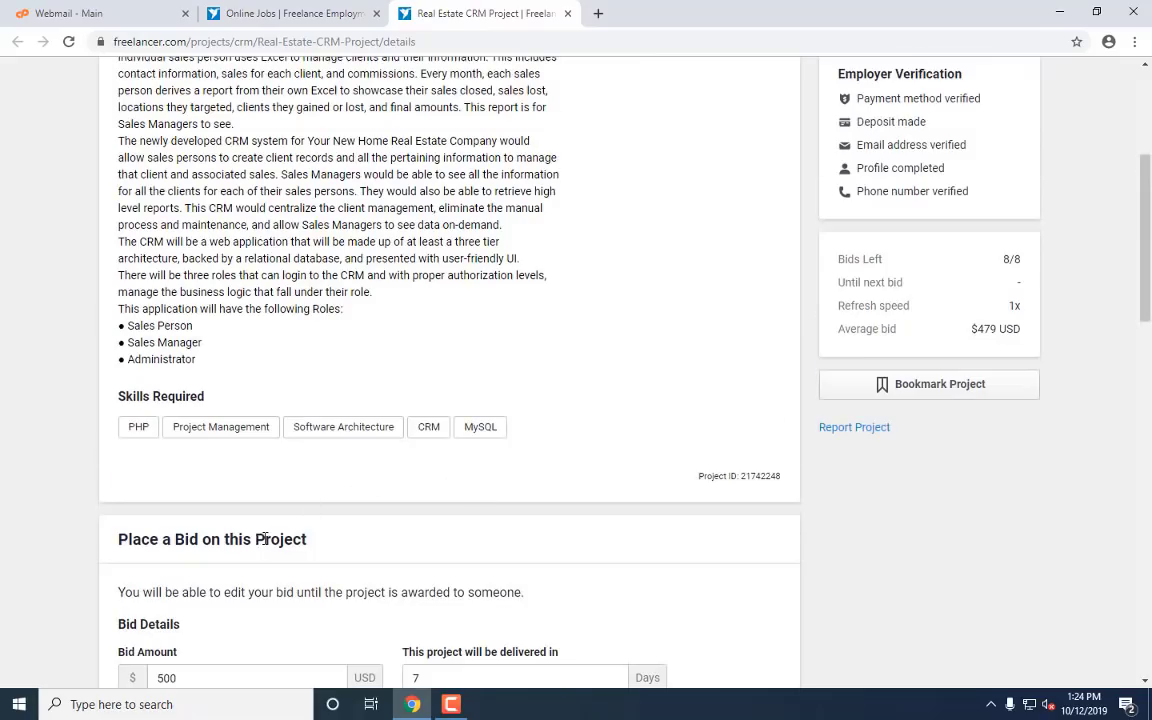
scroll(309, 509, down, 4)
drag(190, 358, 64, 347)
text(600)
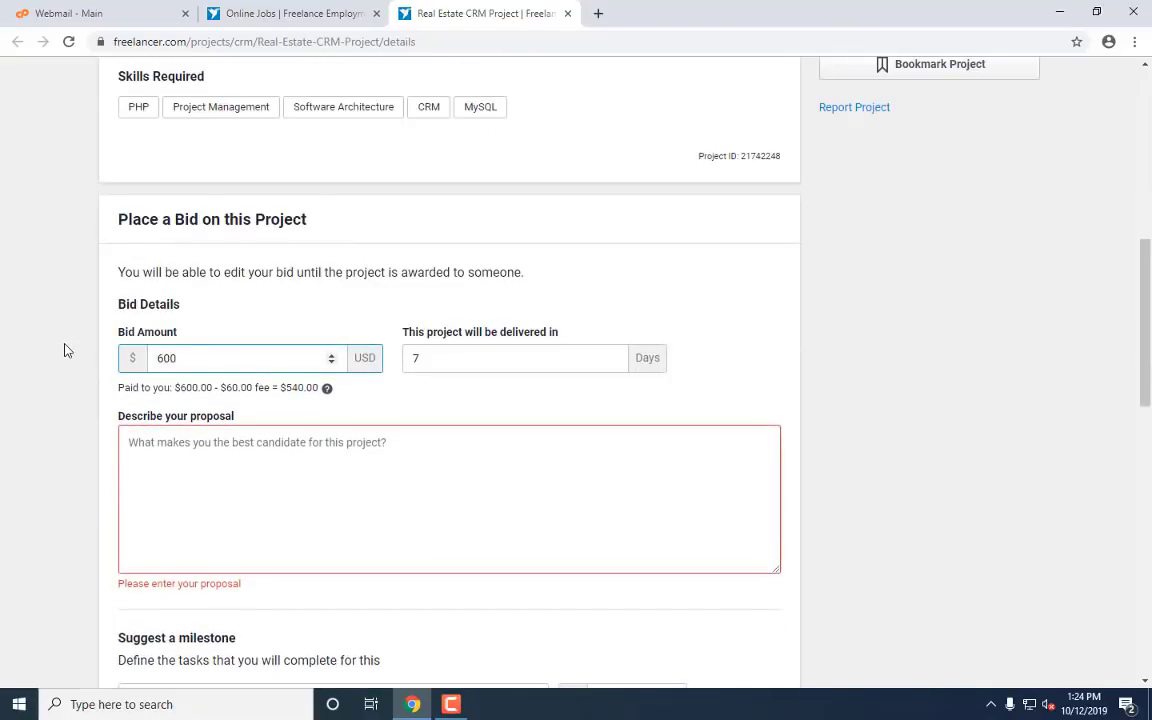
Set the first three milestone amounts to $150, $150 and $100.
scroll(406, 404, down, 4)
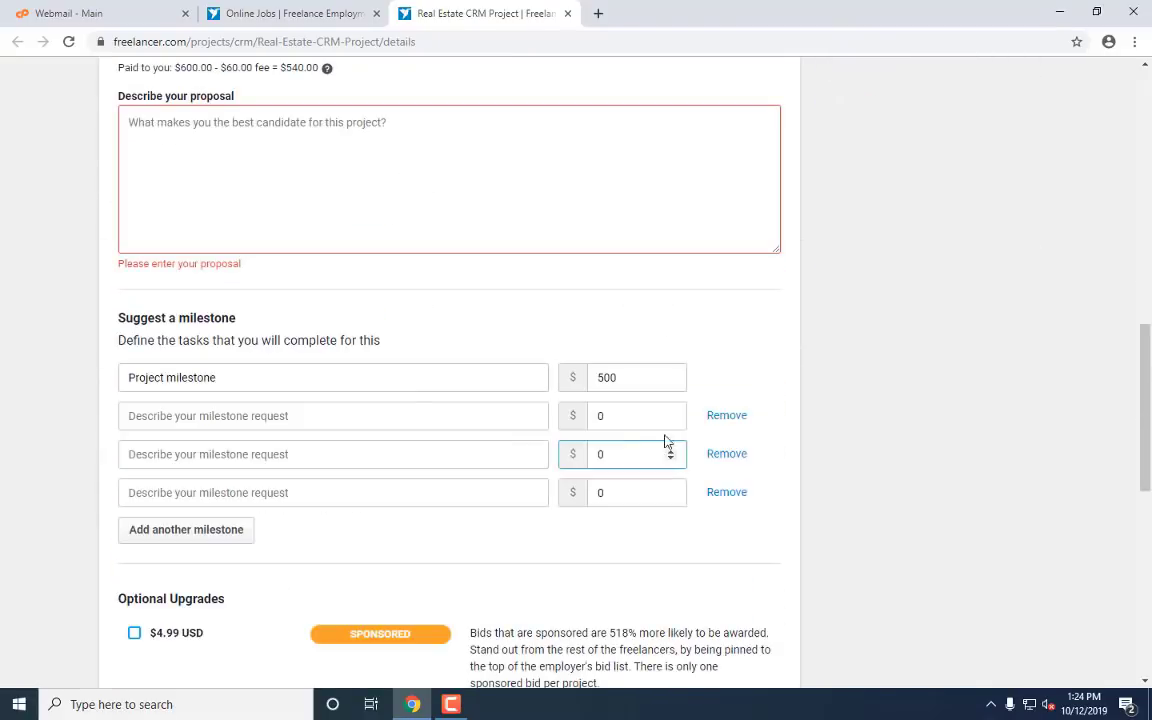
drag(632, 386, 540, 380)
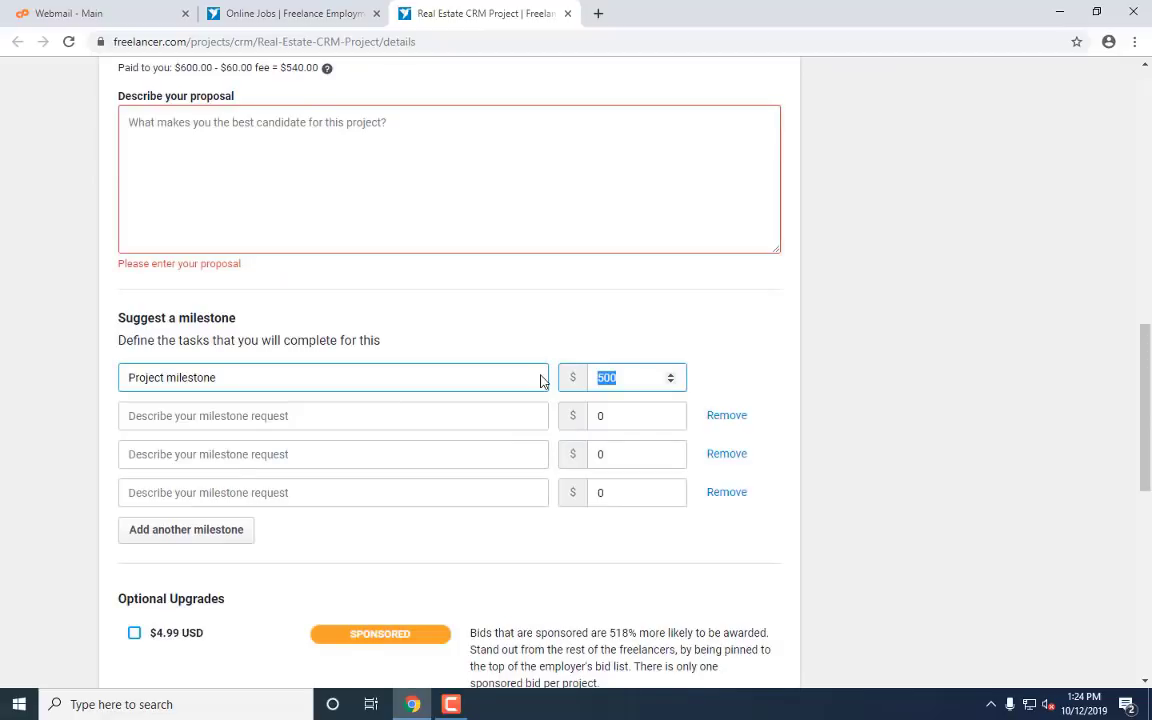
text(150)
drag(640, 416, 555, 433)
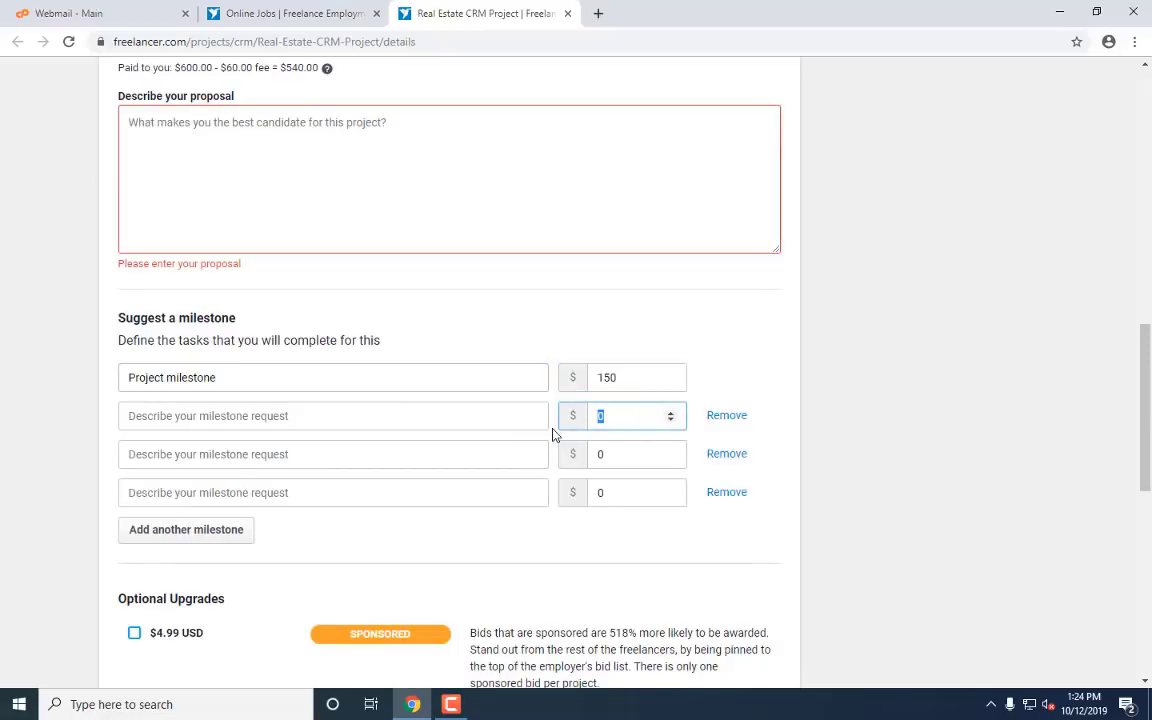
text(150)
drag(620, 446, 541, 468)
text(100)
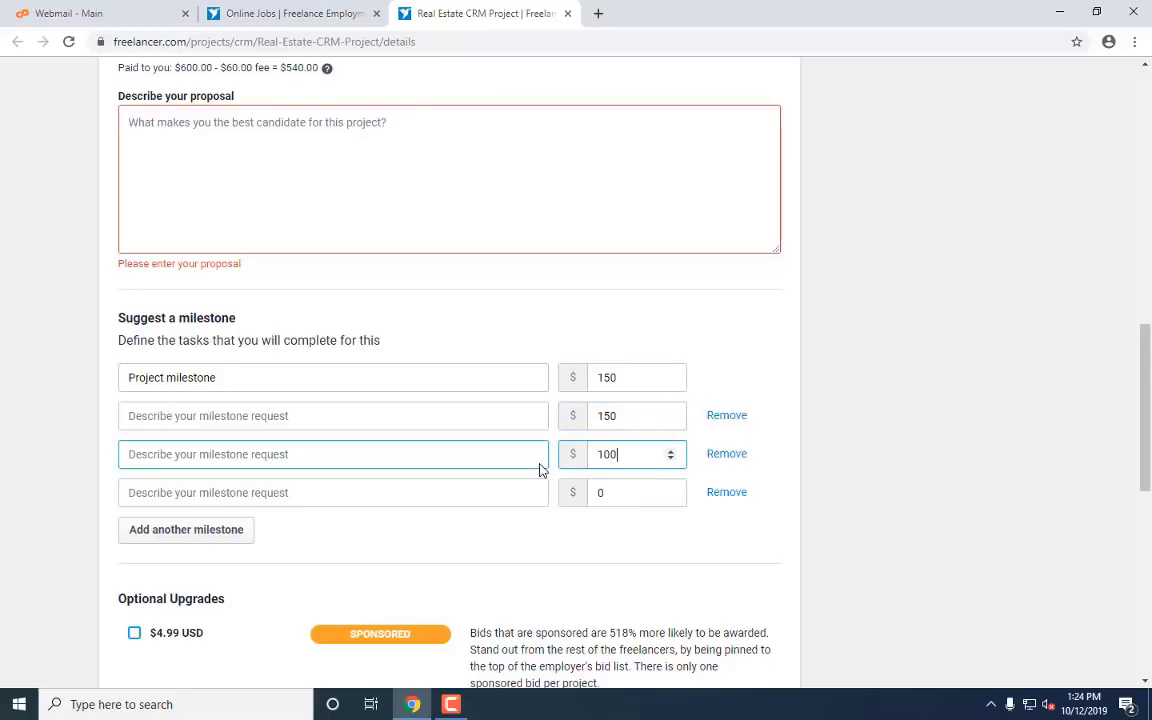
Set the fourth milestone amount to $100 and change the third milestone amount to $200.
click(622, 489)
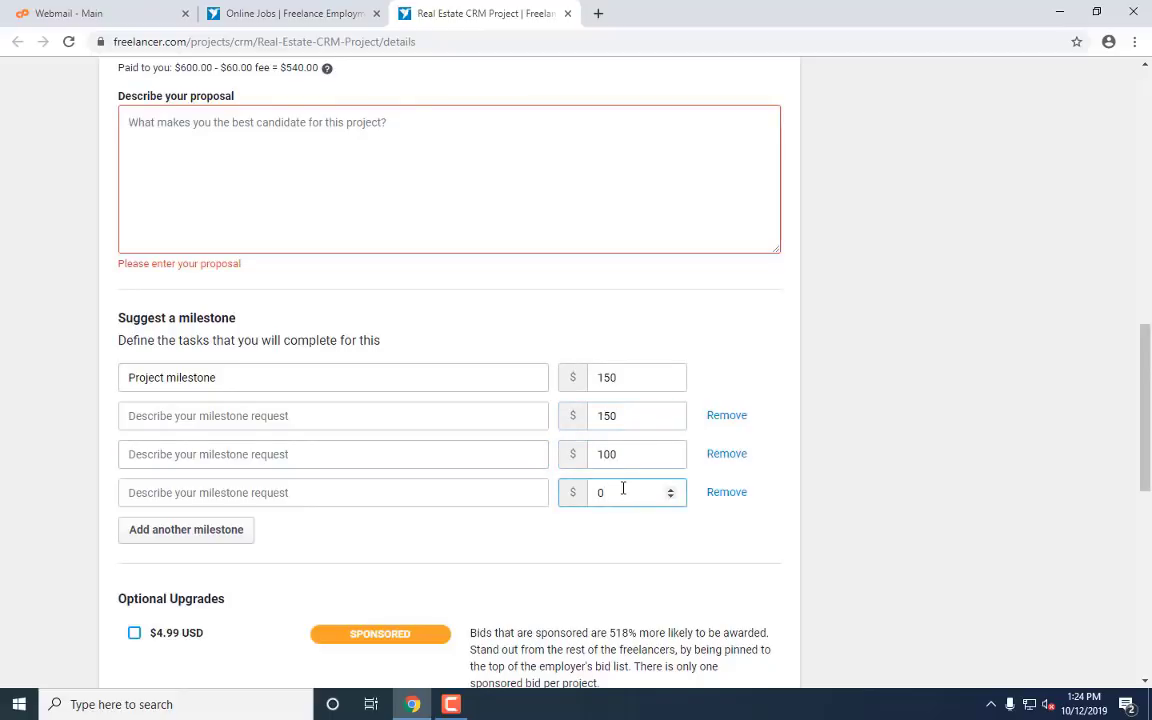
key(BackSpace)
text(100)
click(627, 450)
drag(617, 454, 596, 457)
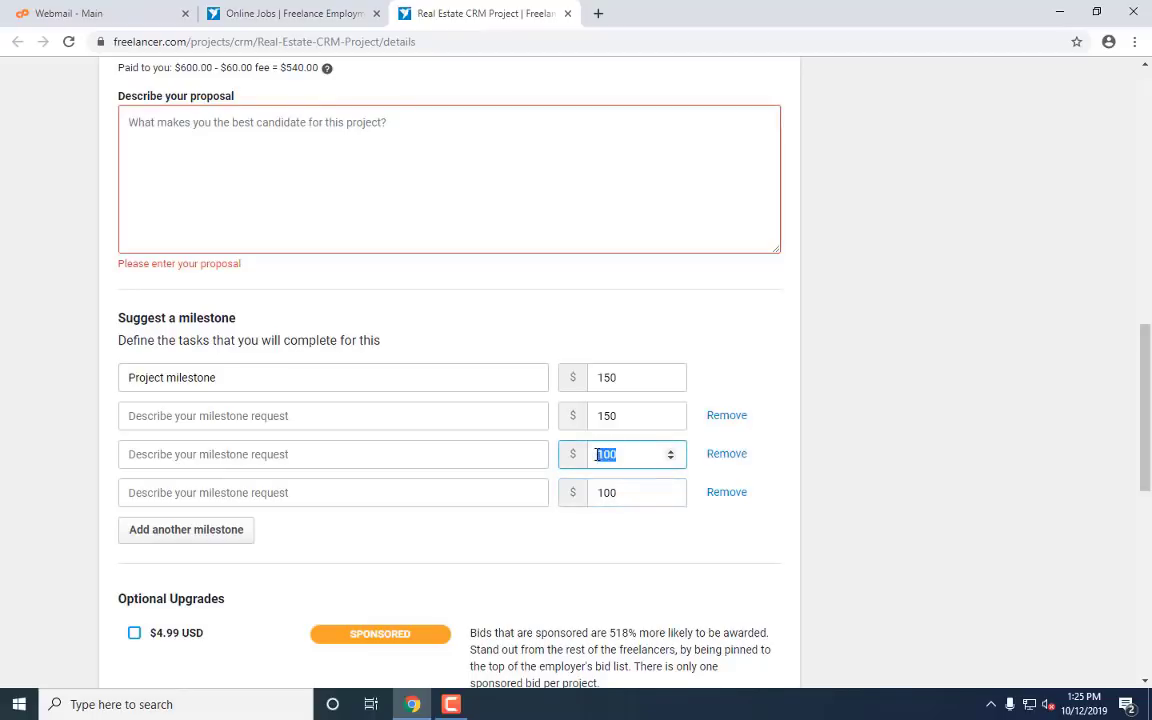
text(200)
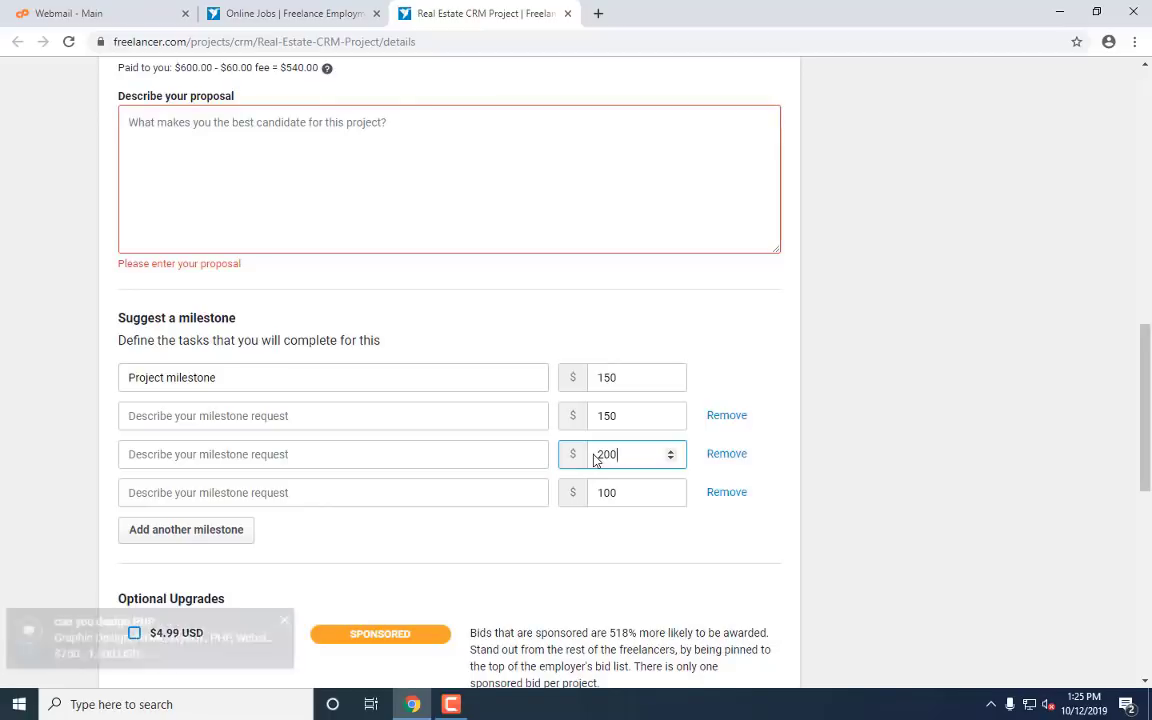
Read the Sponsored, Sealed and Highlight bid upgrade descriptions and clear any upgrade that gets selected.
scroll(560, 458, down, 3)
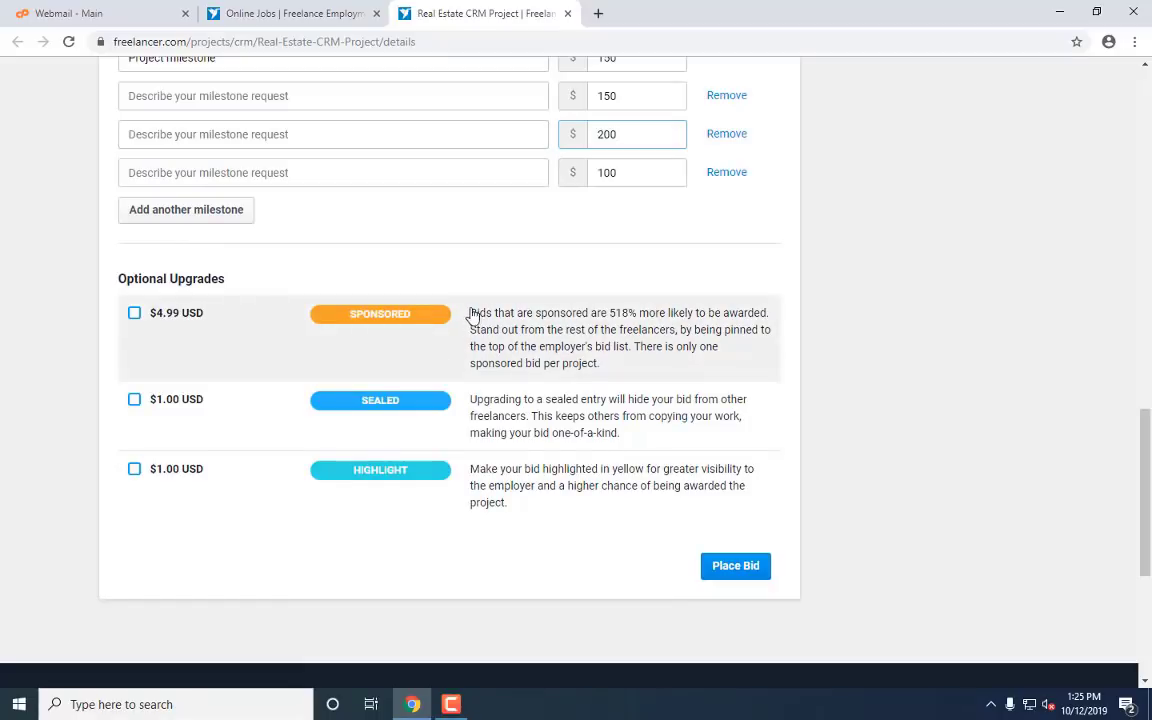
drag(470, 313, 613, 383)
drag(468, 399, 625, 447)
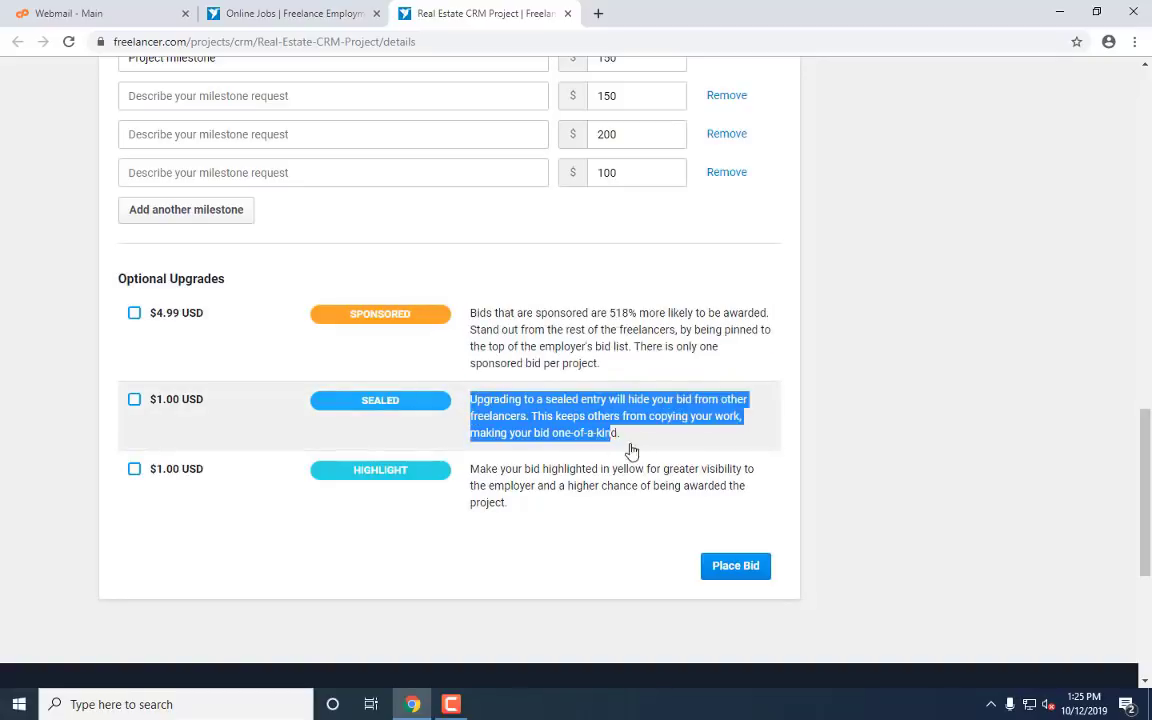
triple_click(509, 472)
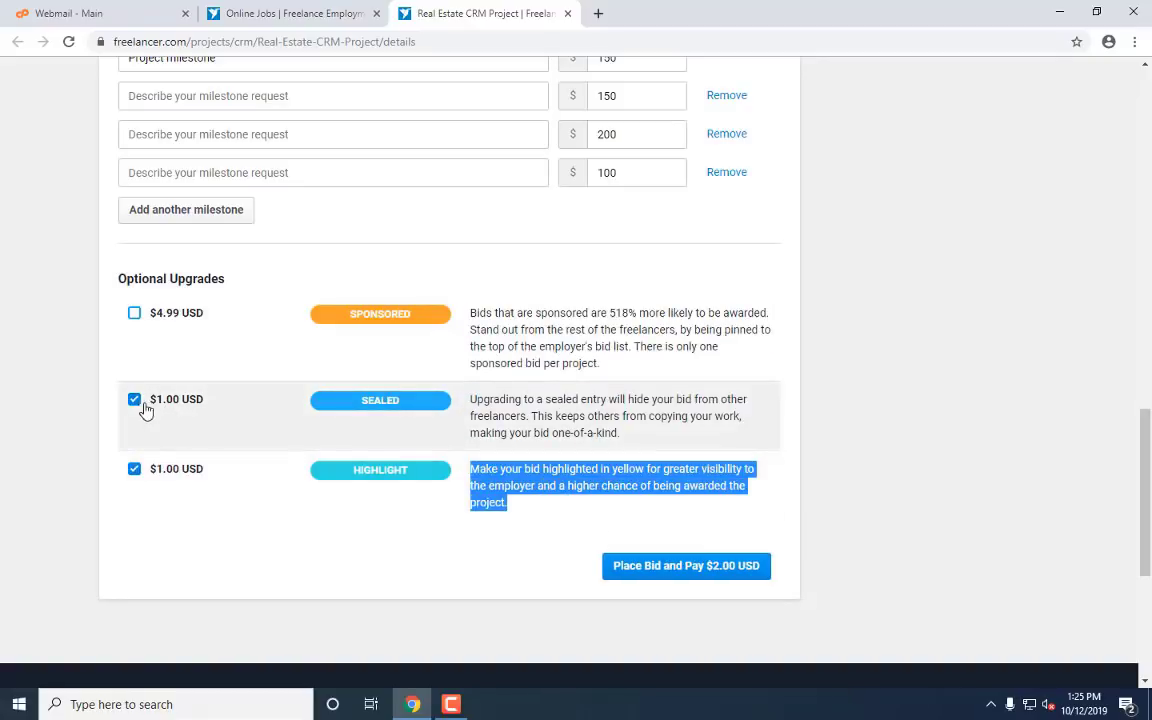
click(137, 412)
click(135, 470)
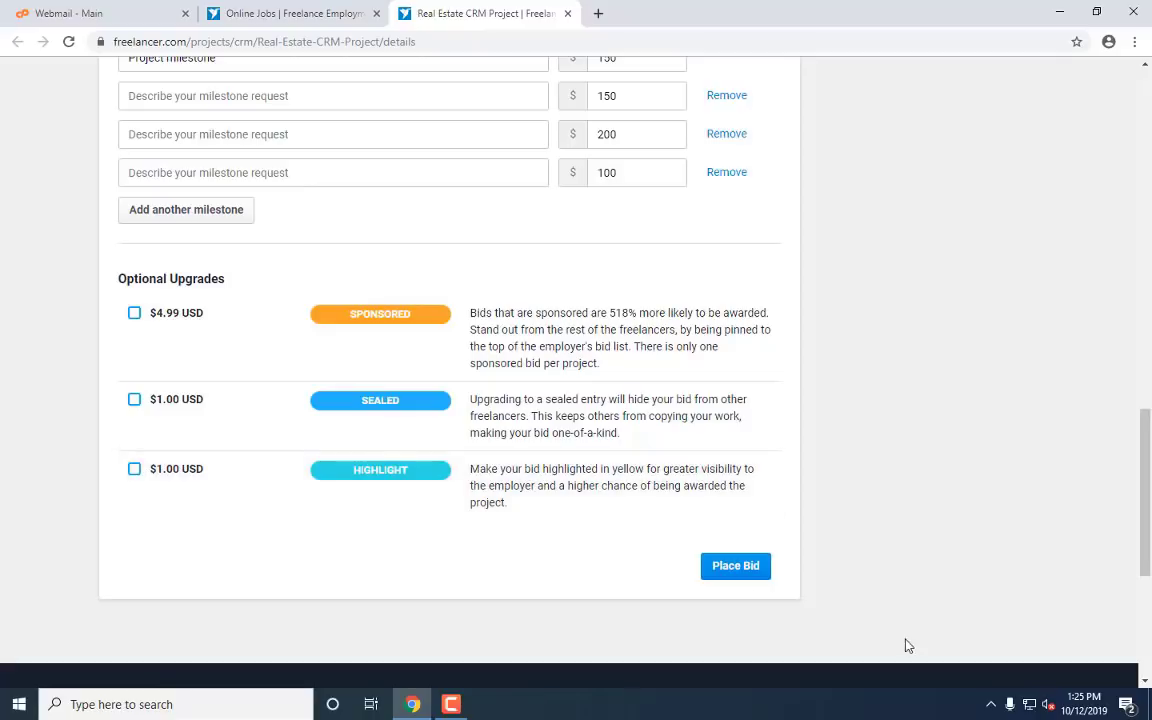
scroll(787, 583, up, 4)
scroll(759, 527, down, 5)
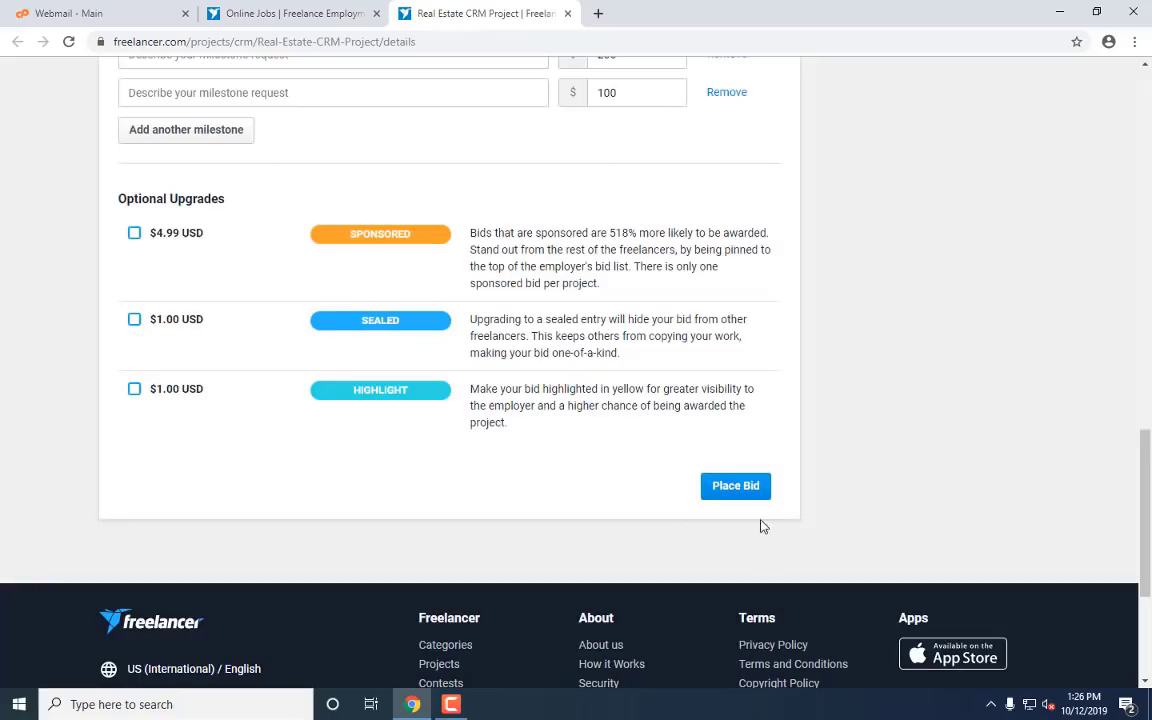
scroll(759, 519, up, 9)
scroll(738, 541, up, 2)
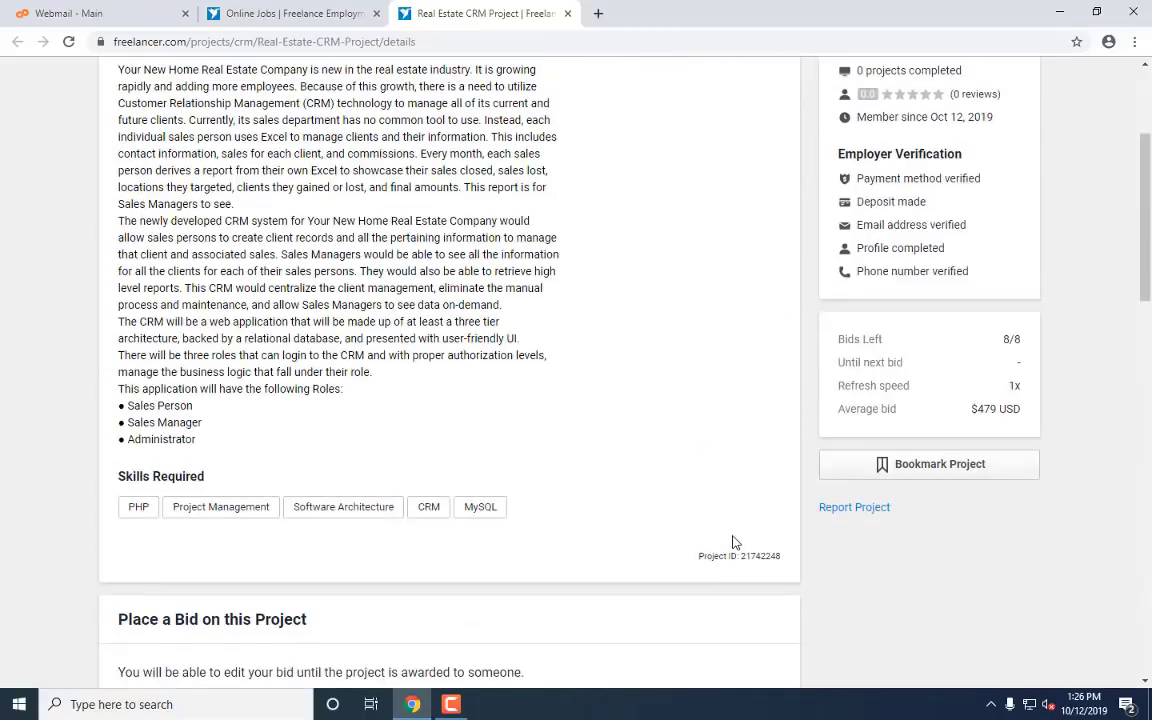
Review the employer's location, completed projects, membership date and verification details on the Real Estate CRM Project page.
scroll(946, 514, up, 3)
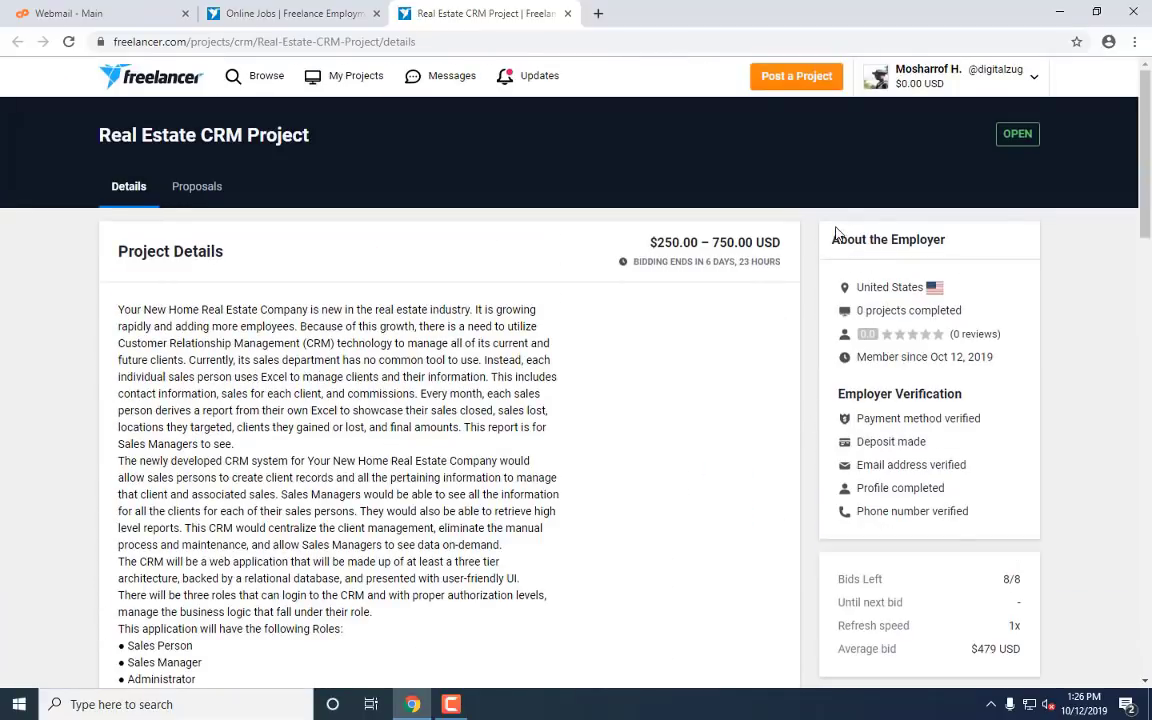
drag(883, 257, 947, 259)
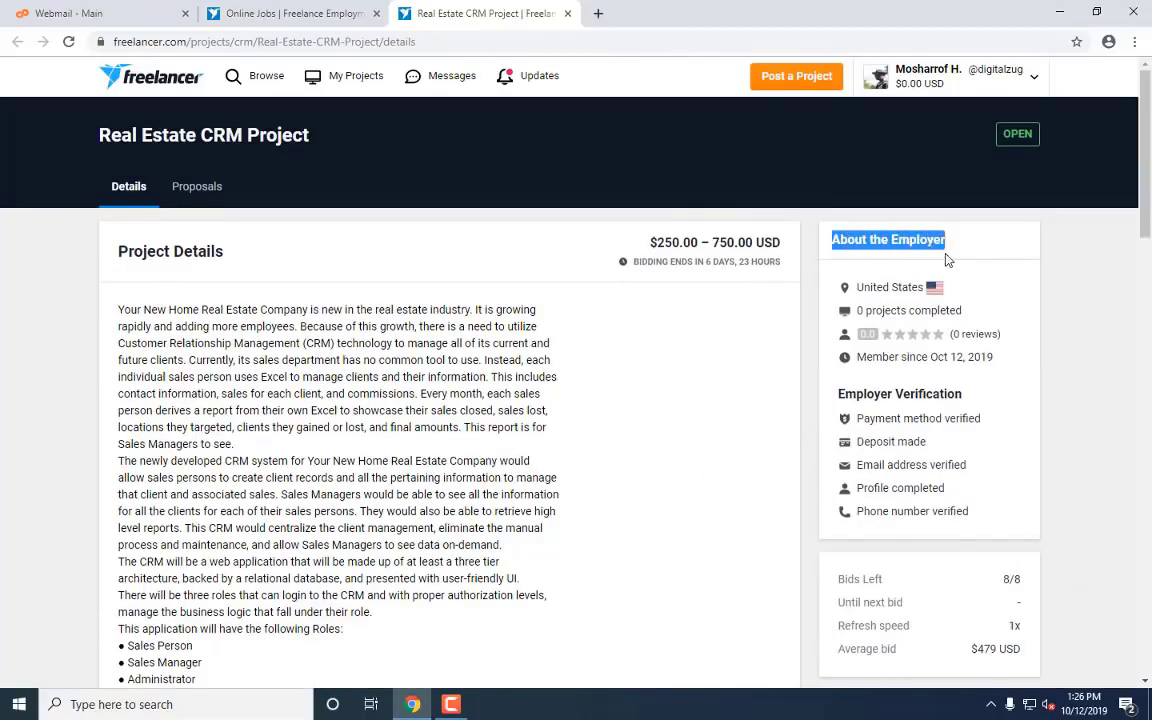
click(980, 260)
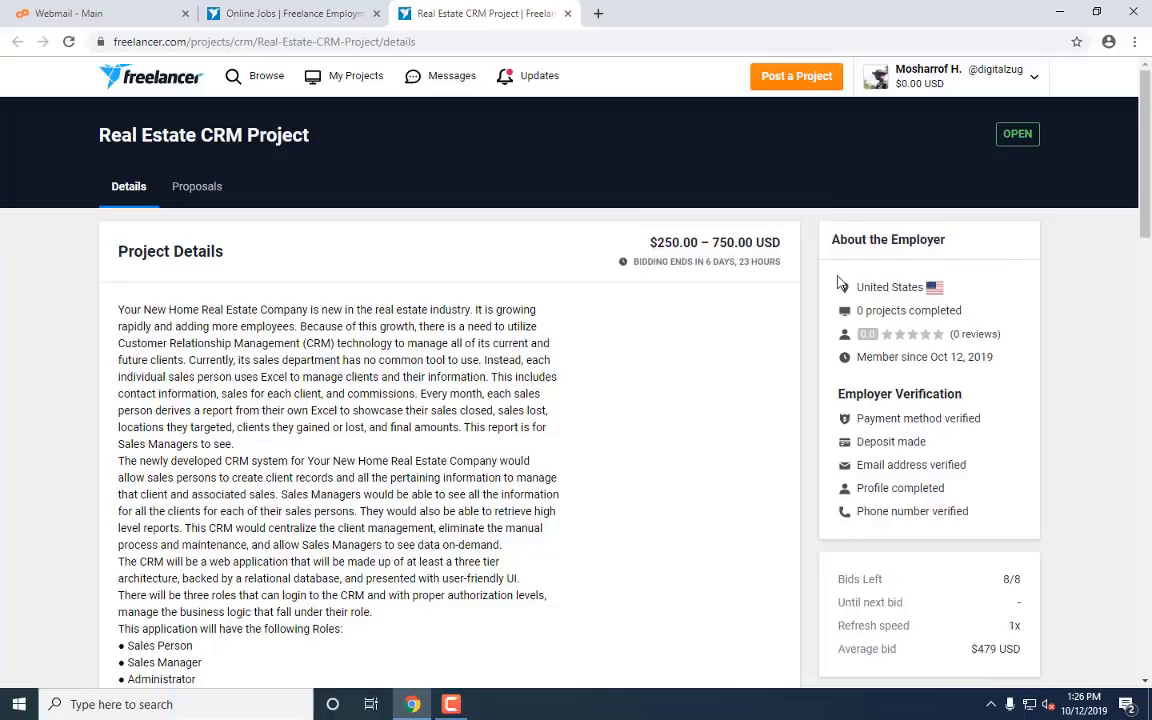
drag(848, 284, 869, 488)
click(868, 270)
drag(963, 316, 854, 312)
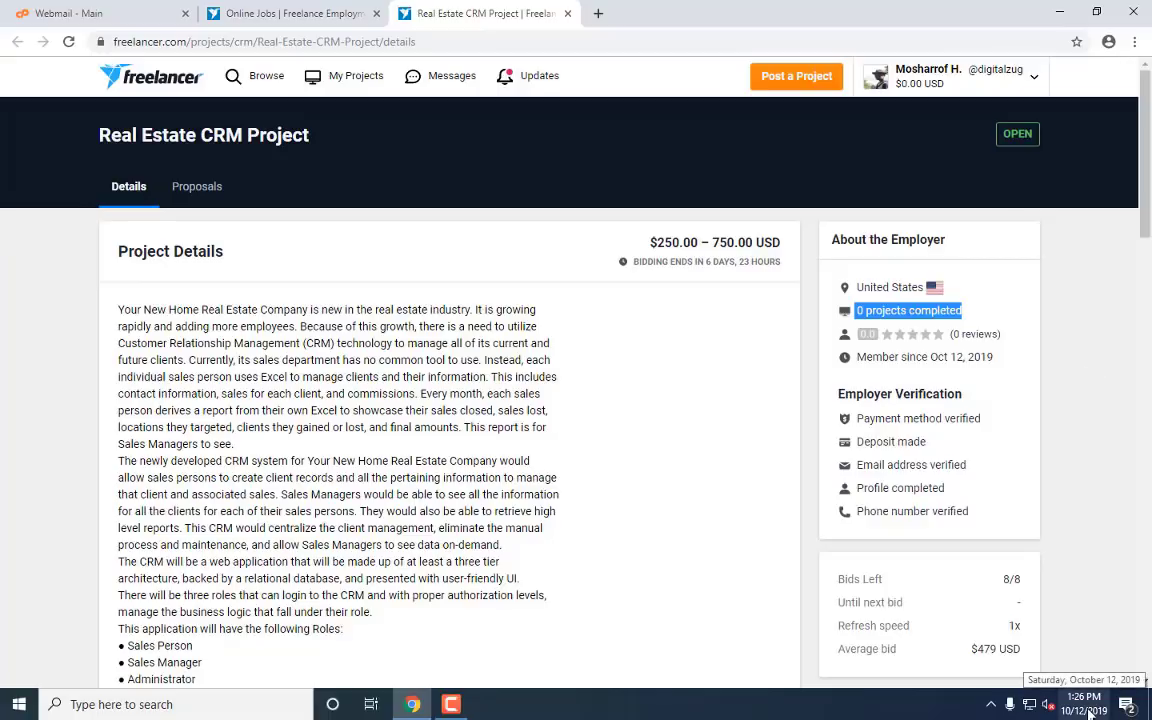
click(969, 324)
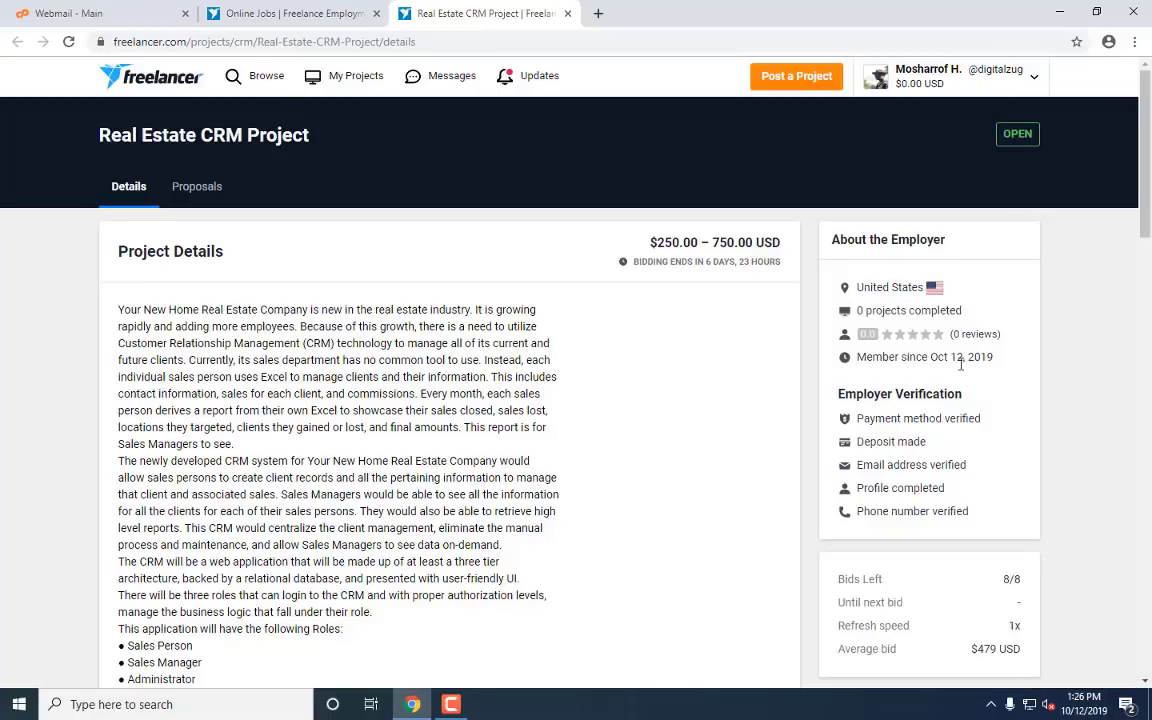
mouse_move(853, 419)
mouse_down()
mouse_move(982, 419)
mouse_move(933, 444)
mouse_move(855, 441)
mouse_up()
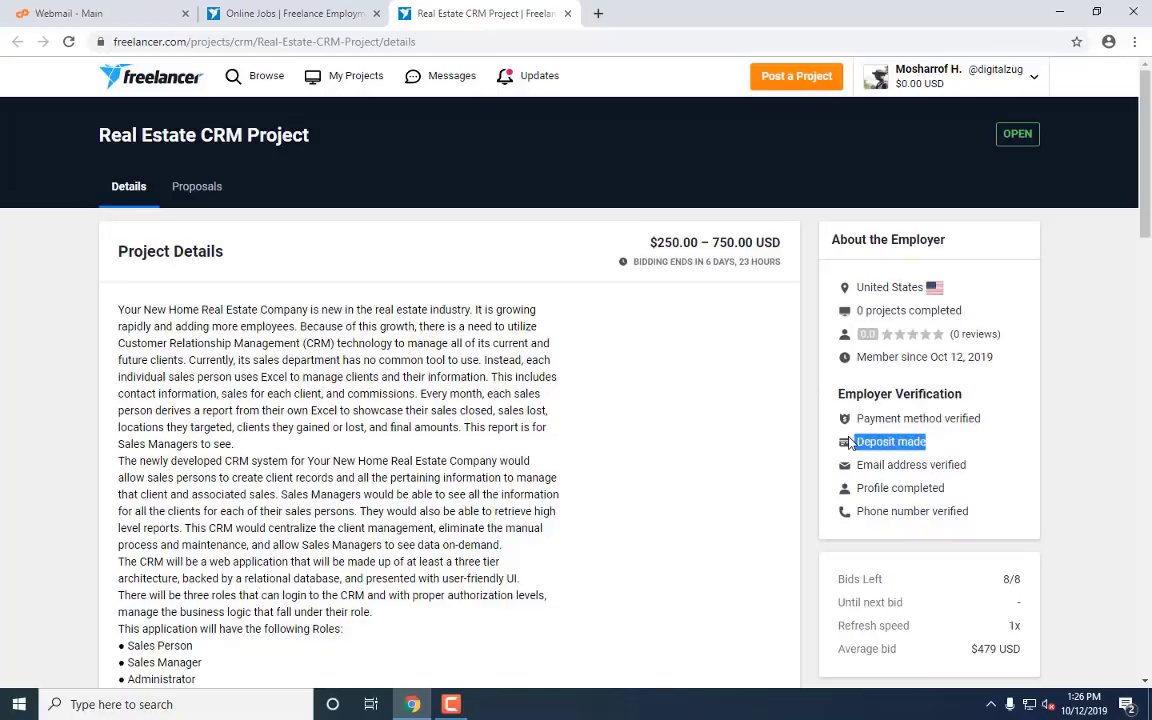
drag(966, 466, 893, 512)
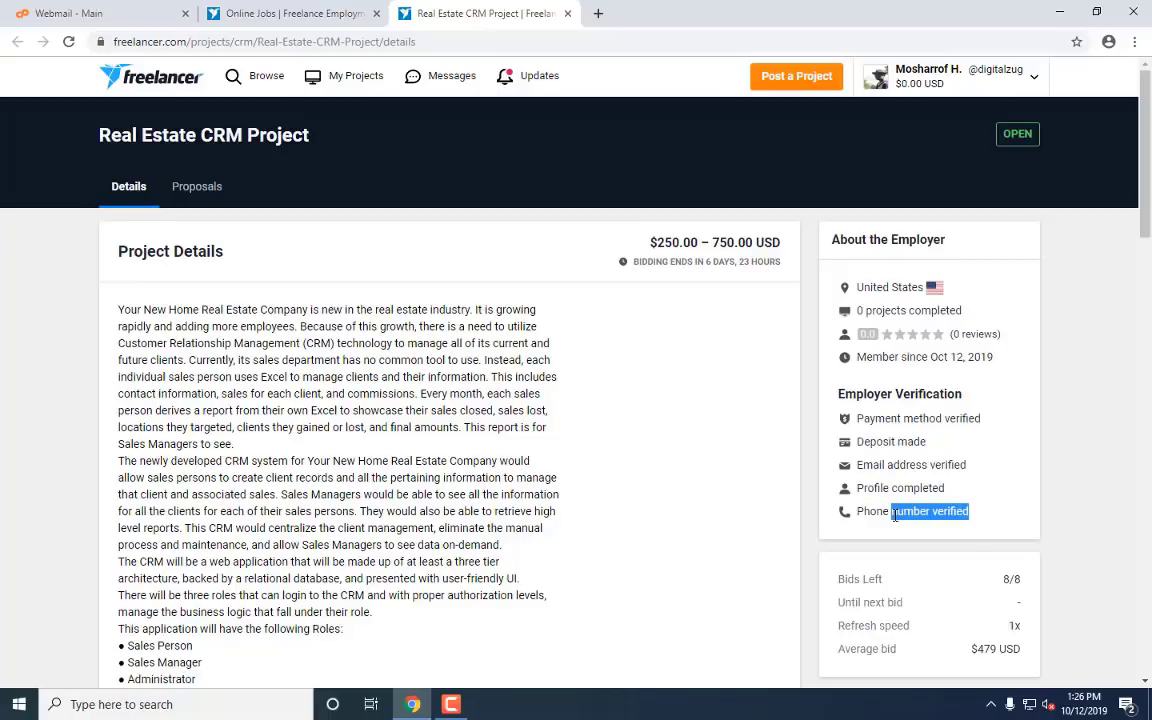
Examine the remaining bids allowance and reread the Real Estate CRM Project details alongside the bid form.
scroll(890, 290, down, 5)
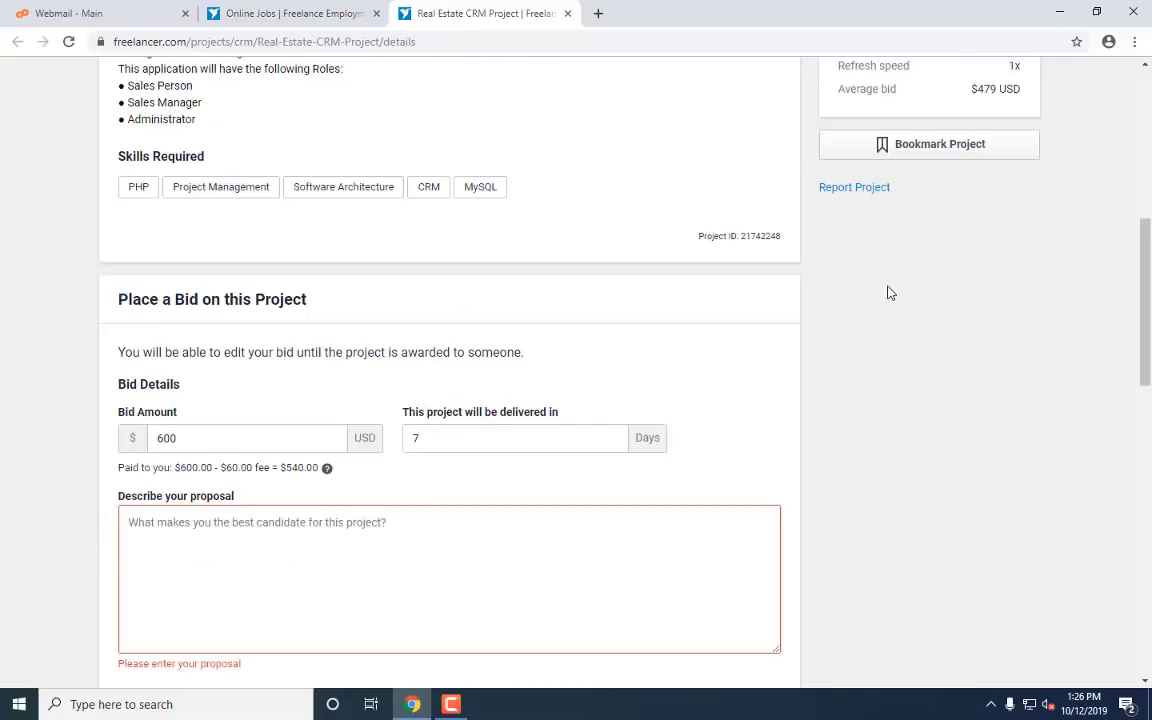
scroll(892, 296, up, 3)
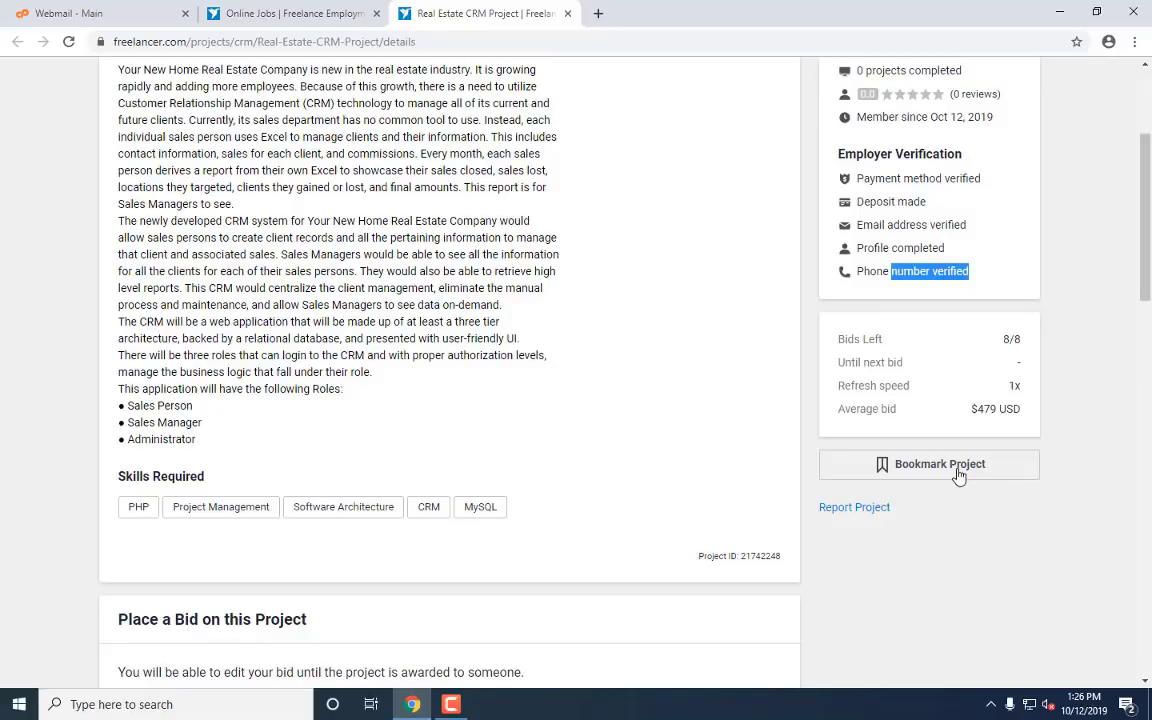
drag(838, 339, 905, 338)
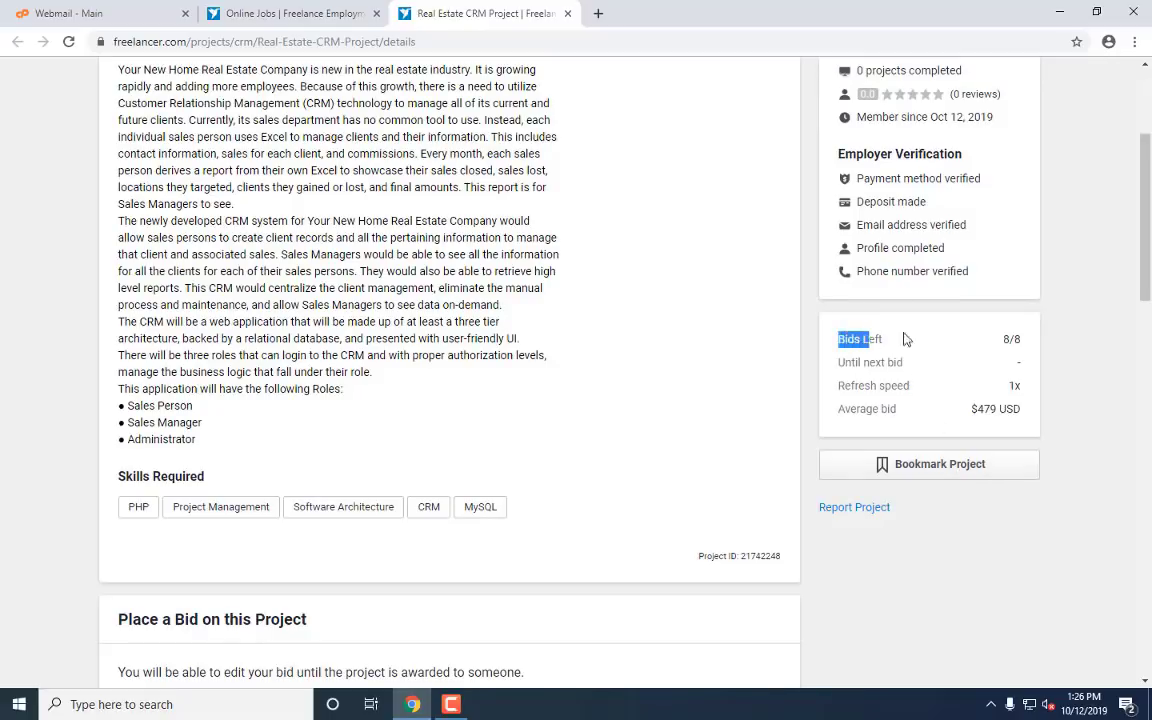
shift+click(1036, 336)
scroll(1008, 434, up, 3)
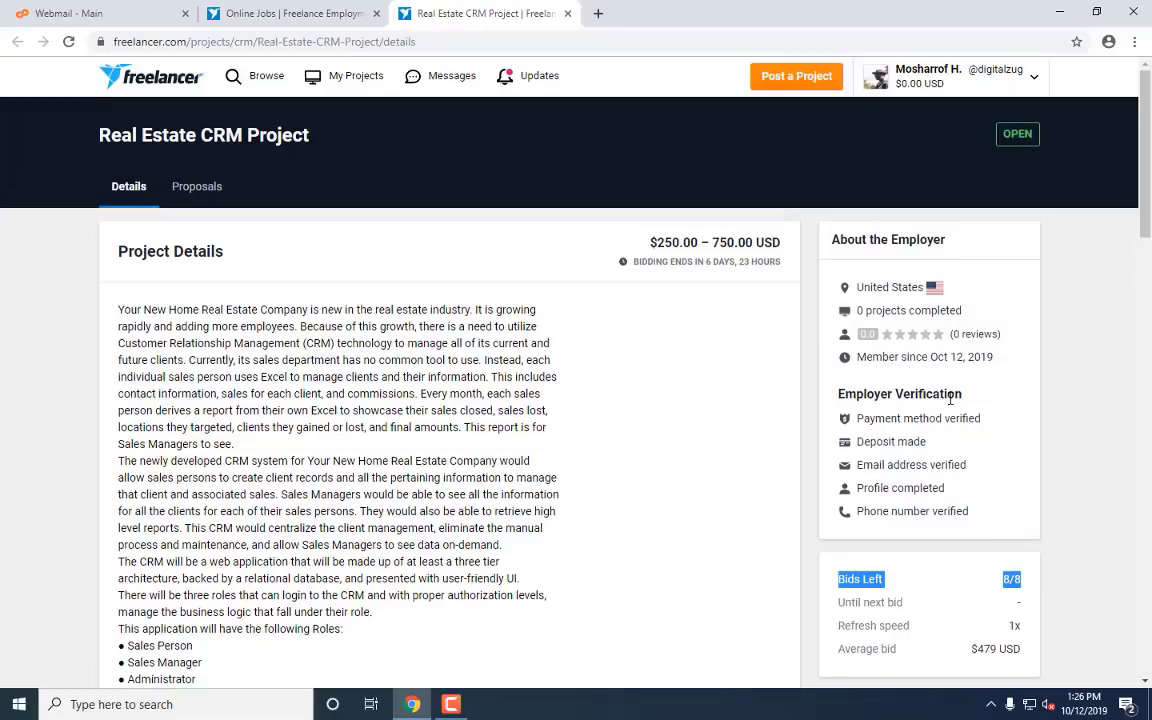
scroll(607, 496, down, 4)
scroll(560, 450, up, 5)
scroll(560, 420, down, 6)
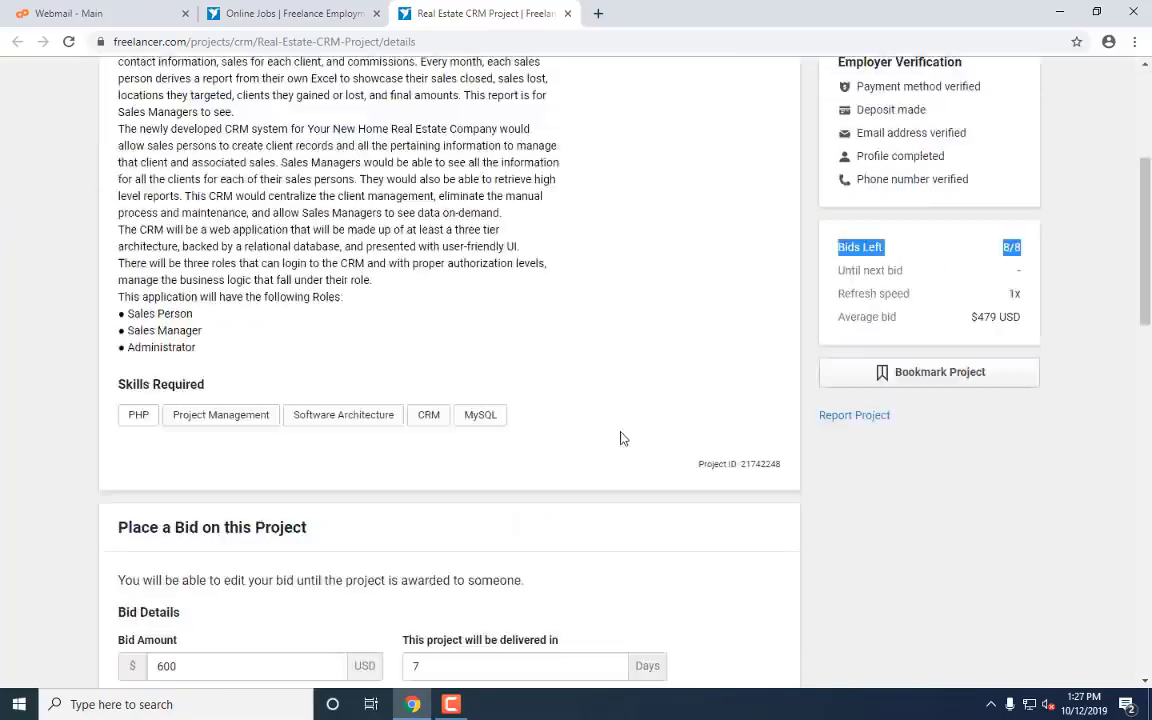
scroll(640, 400, up, 6)
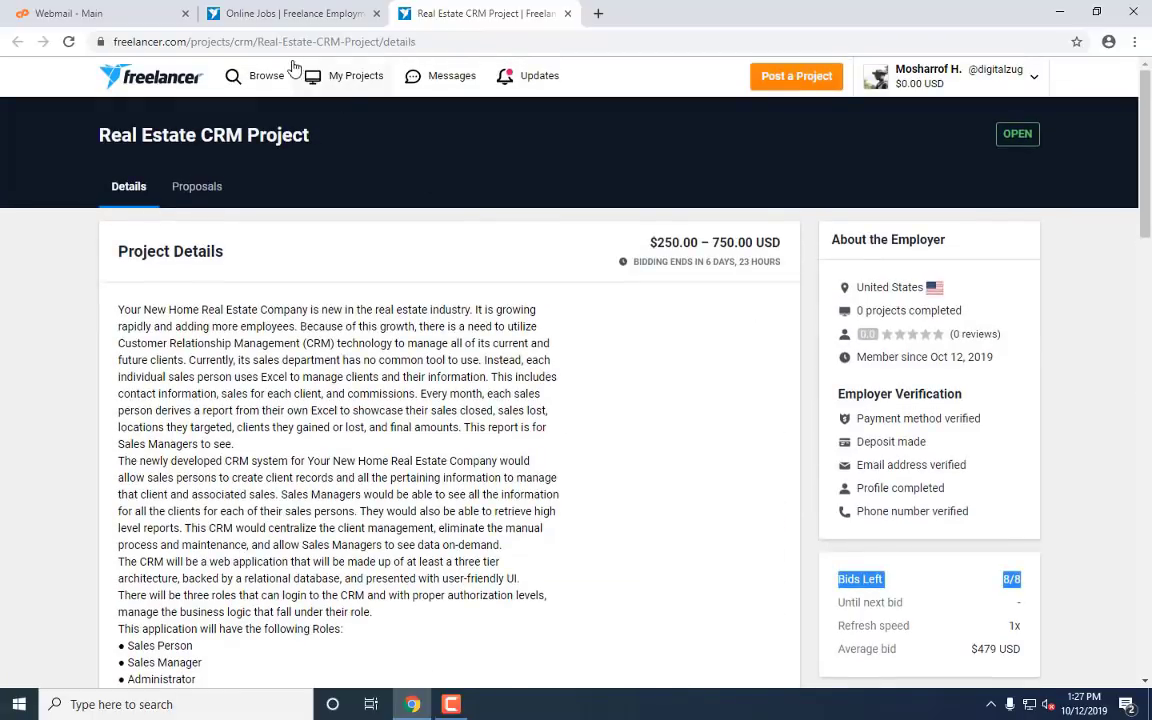
Browse the available contests and open the one for a 1 Site Affiliate Page for AWeber Email Marketing.
click(265, 78)
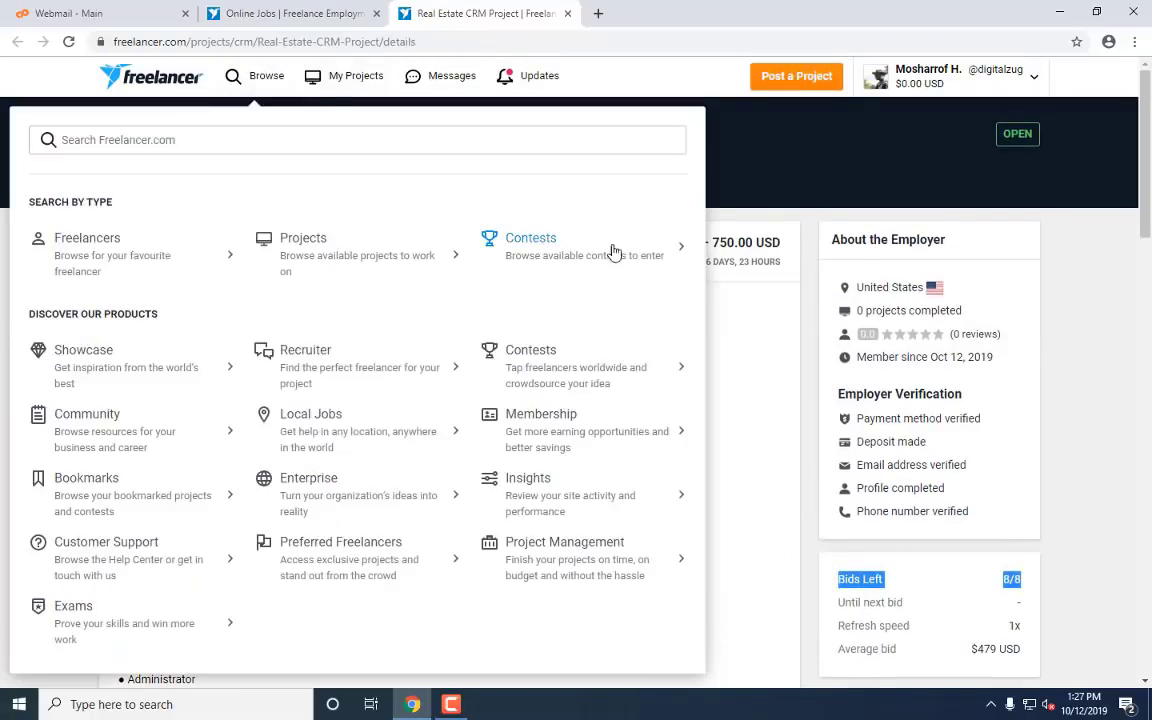
click(661, 252)
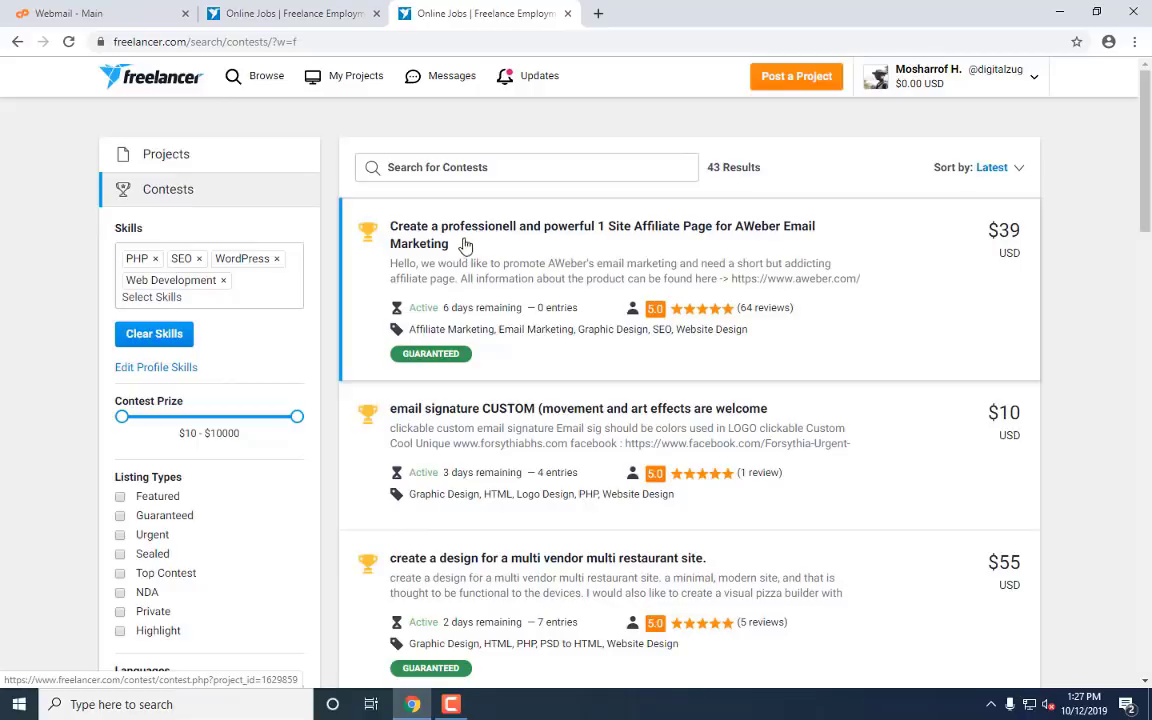
click(652, 235)
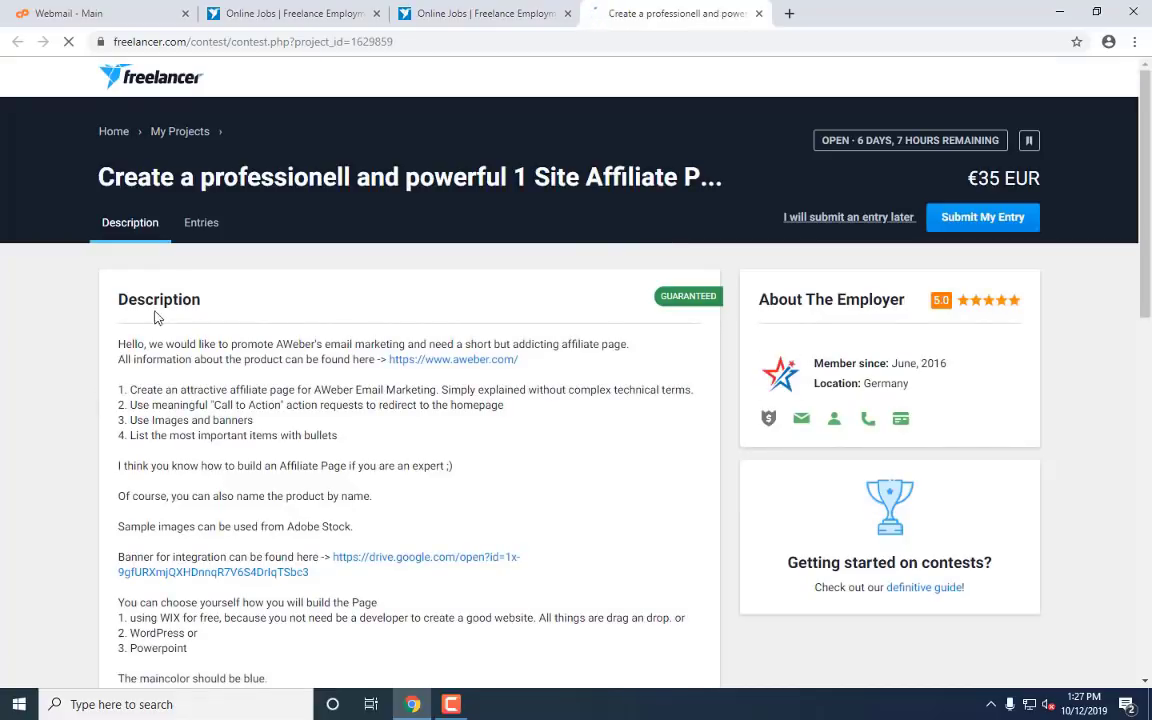
Read the AWeber affiliate page contest's description, supported submission file types and prize.
drag(124, 344, 404, 404)
scroll(399, 432, down, 6)
scroll(424, 417, up, 2)
drag(379, 465, 278, 465)
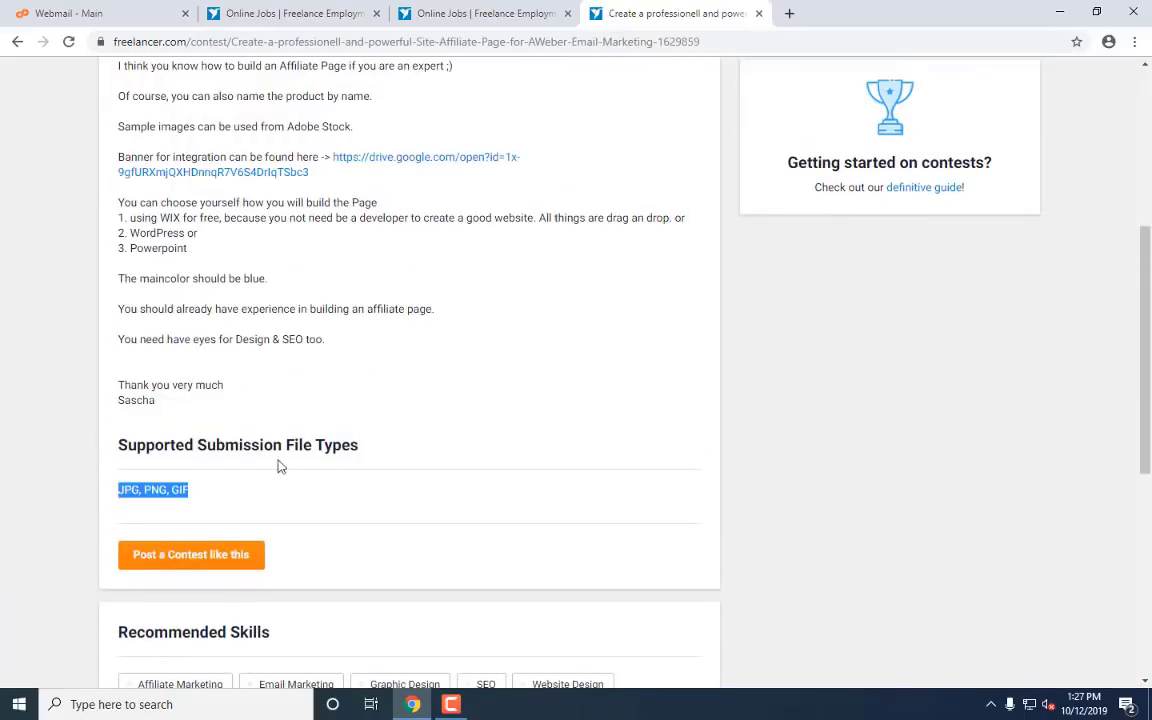
drag(113, 465, 228, 477)
scroll(525, 442, up, 3)
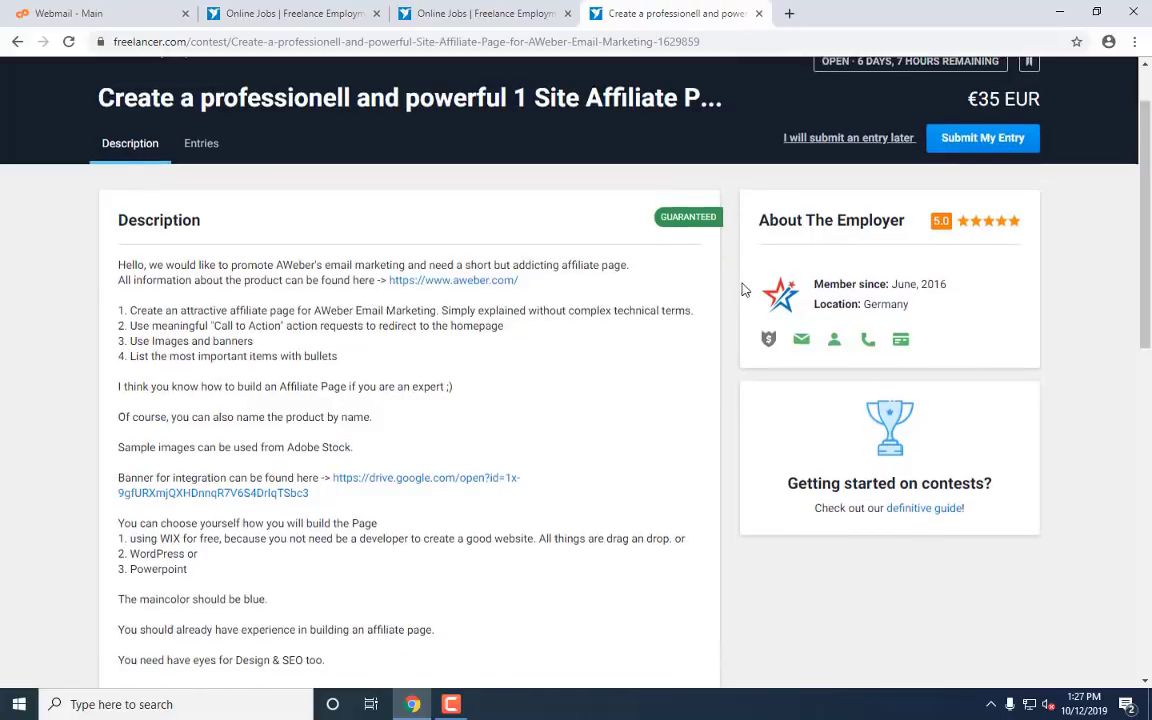
scroll(1020, 203, up, 1)
drag(1047, 183, 803, 167)
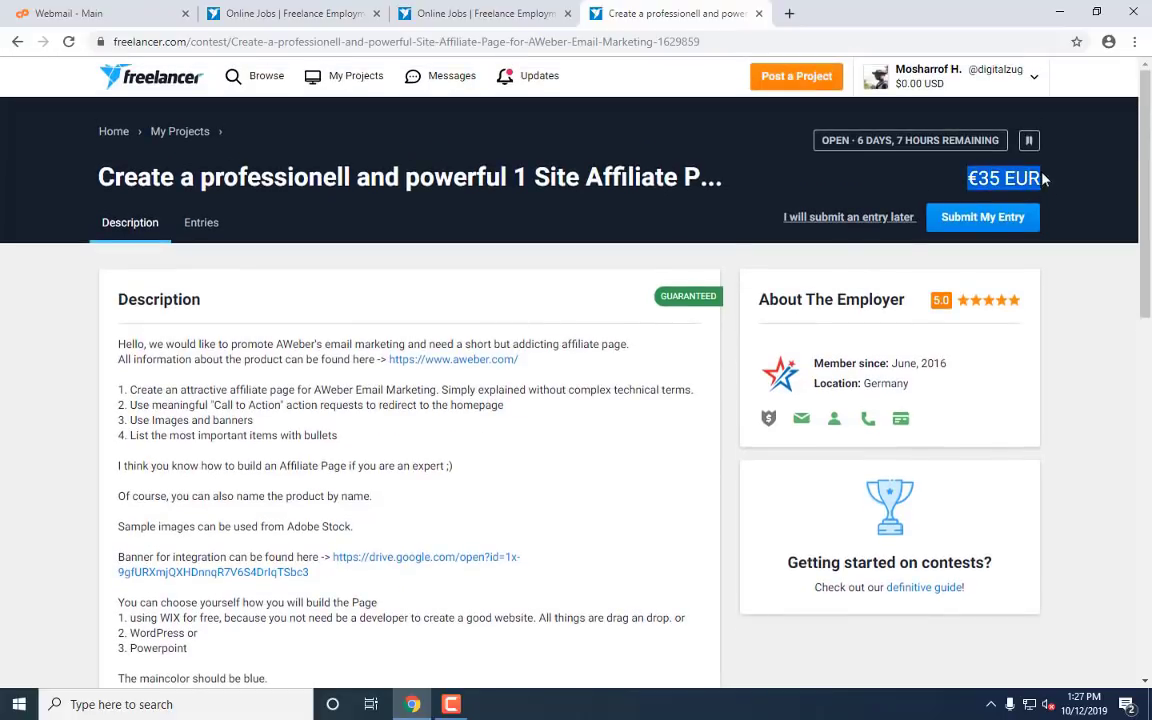
Look through the contest's entries, the Public Clarification Board comments and the similar contests.
click(201, 223)
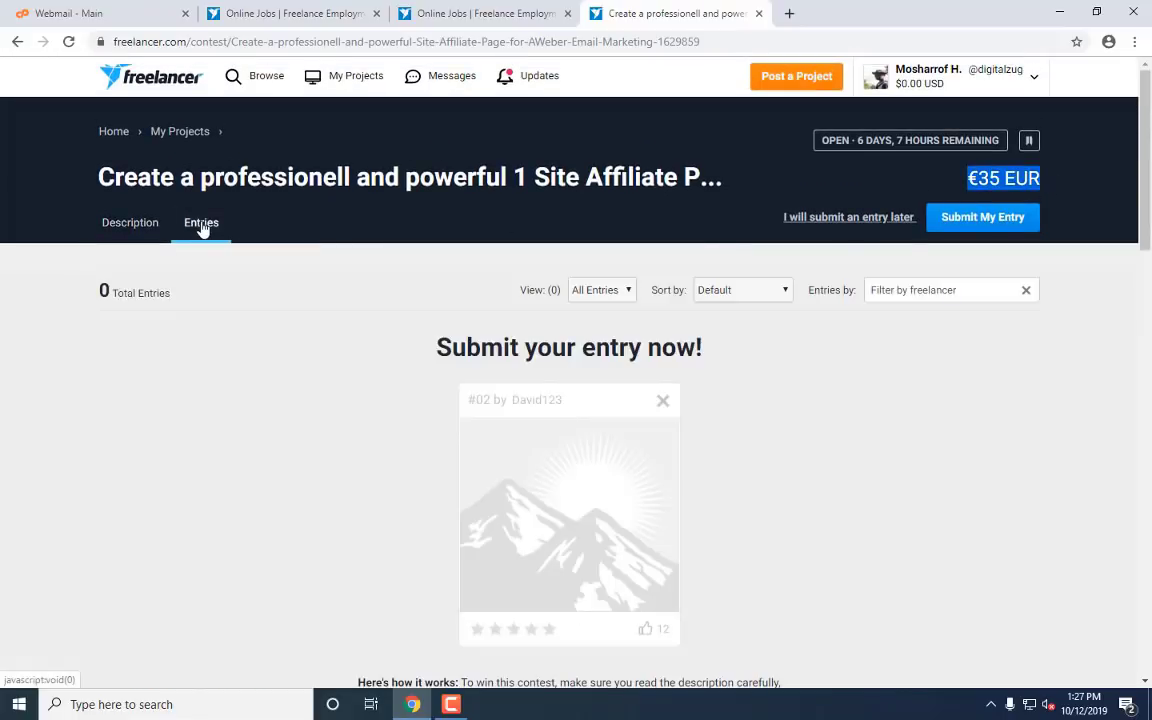
scroll(588, 405, down, 2)
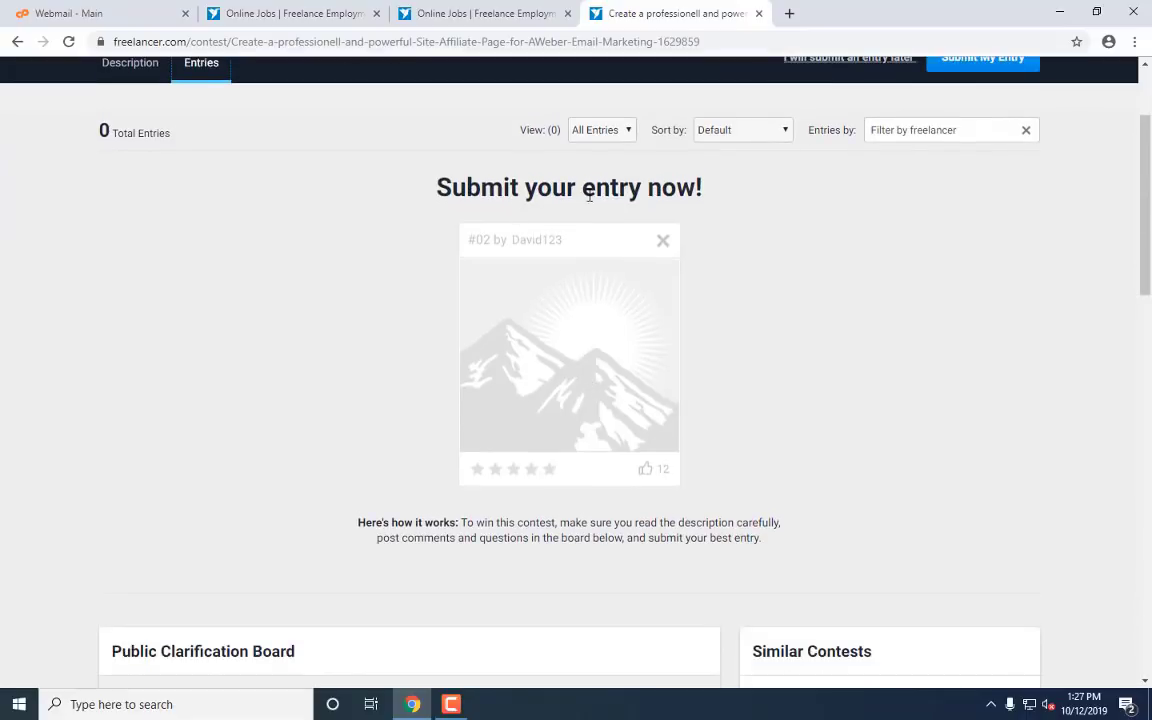
scroll(599, 370, down, 4)
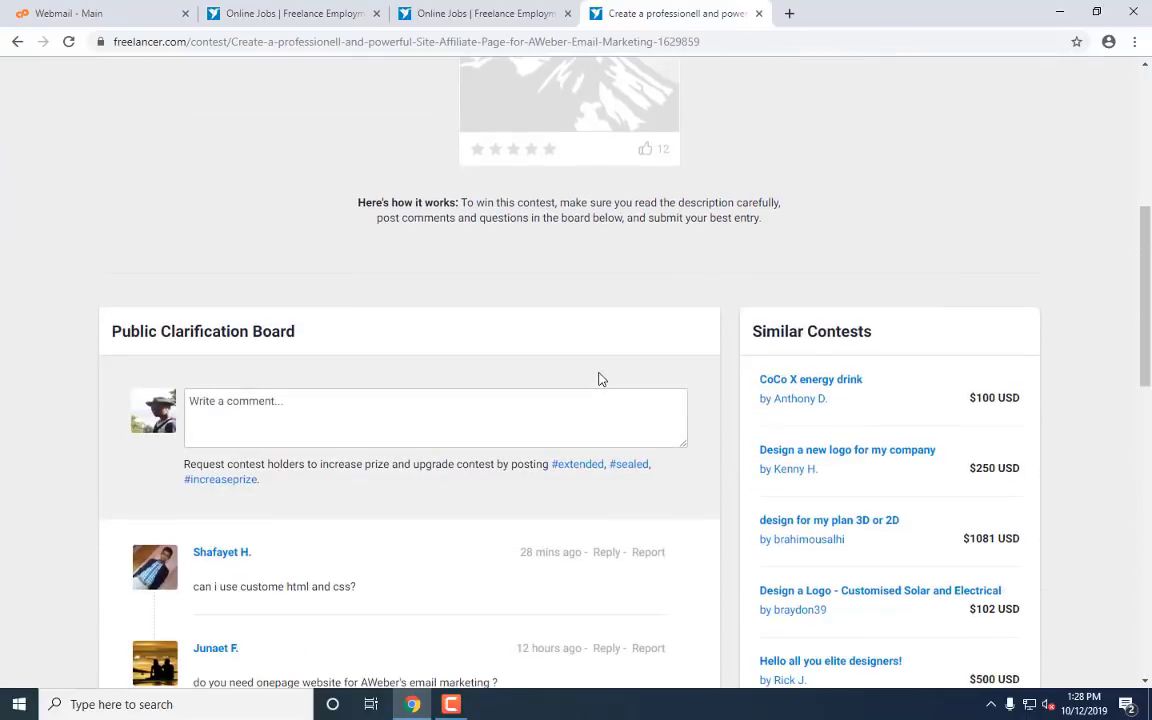
scroll(607, 399, up, 4)
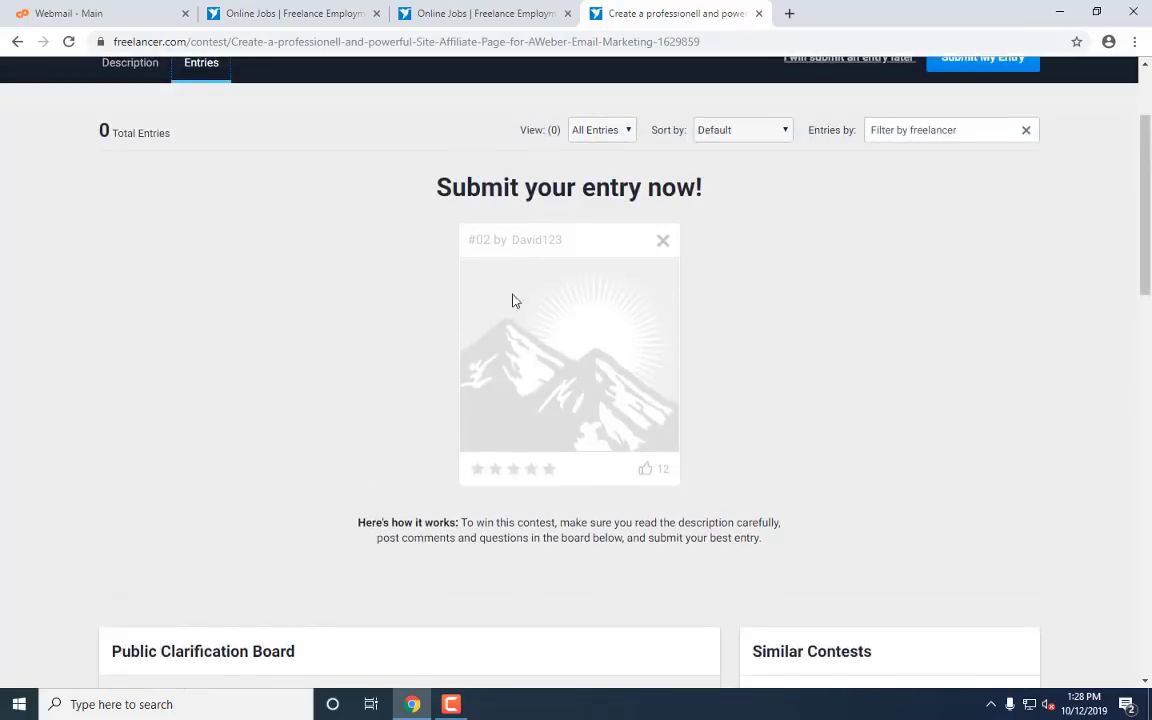
scroll(458, 288, down, 1)
scroll(433, 367, down, 5)
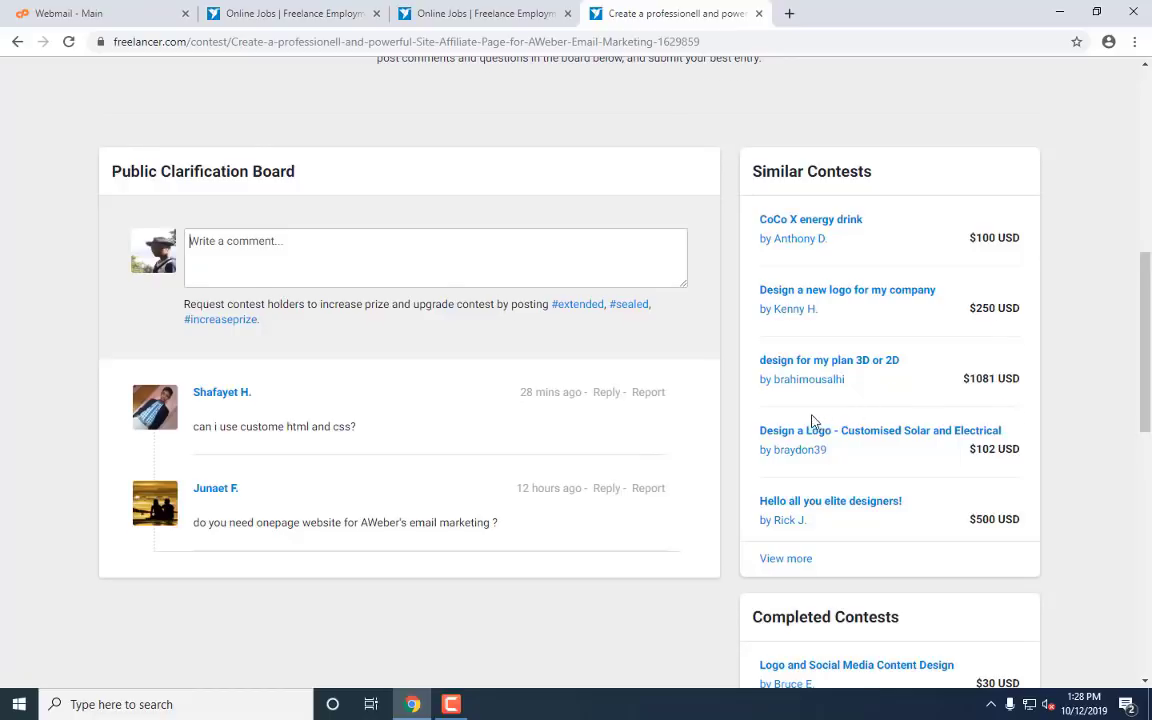
scroll(812, 421, up, 1)
scroll(812, 421, up, 7)
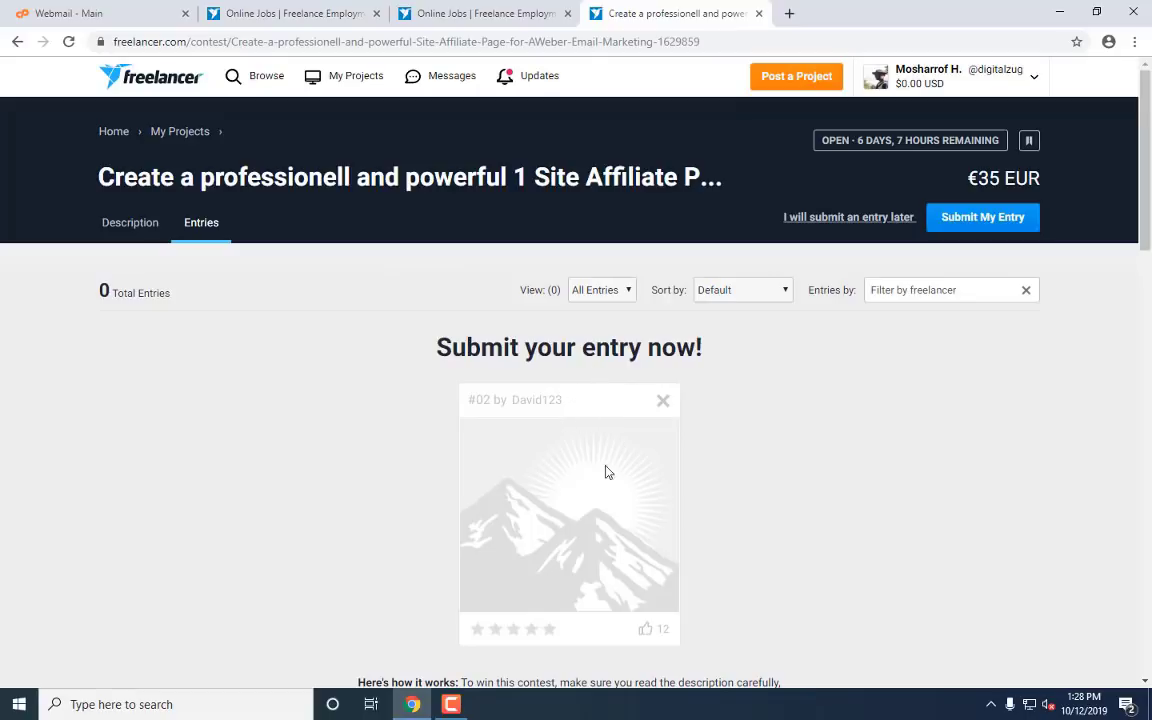
Open the contest's entry submission form and review its title, description, licensed content and sell price fields.
click(949, 220)
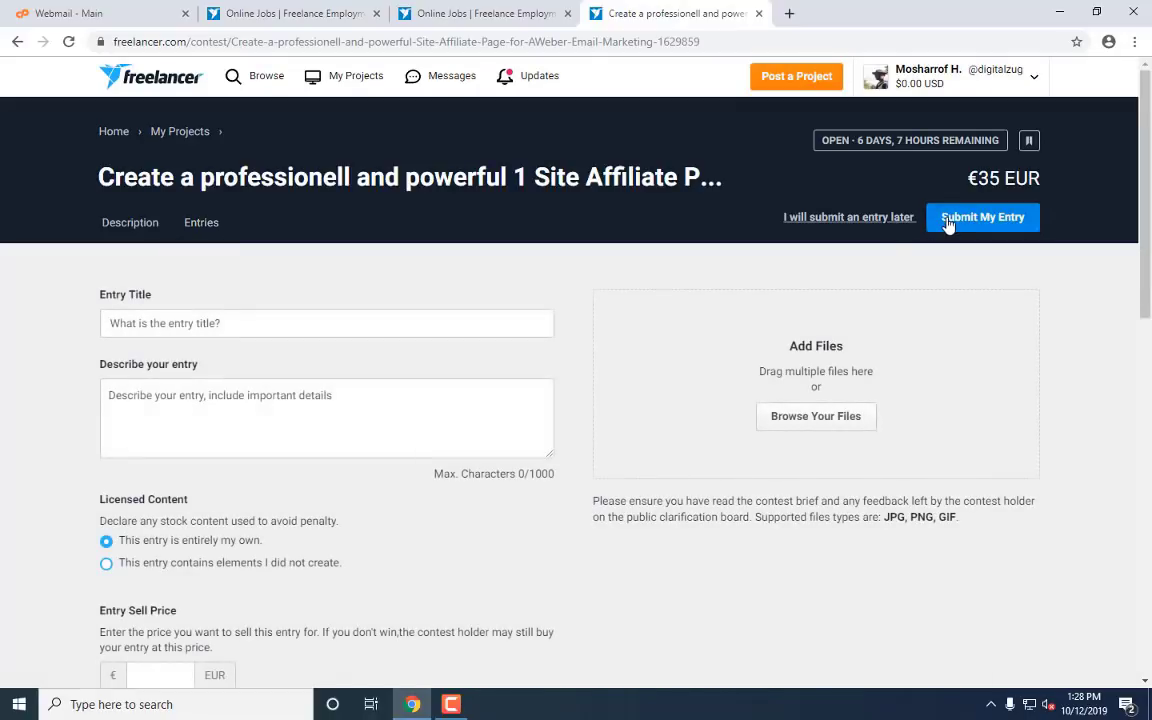
click(248, 321)
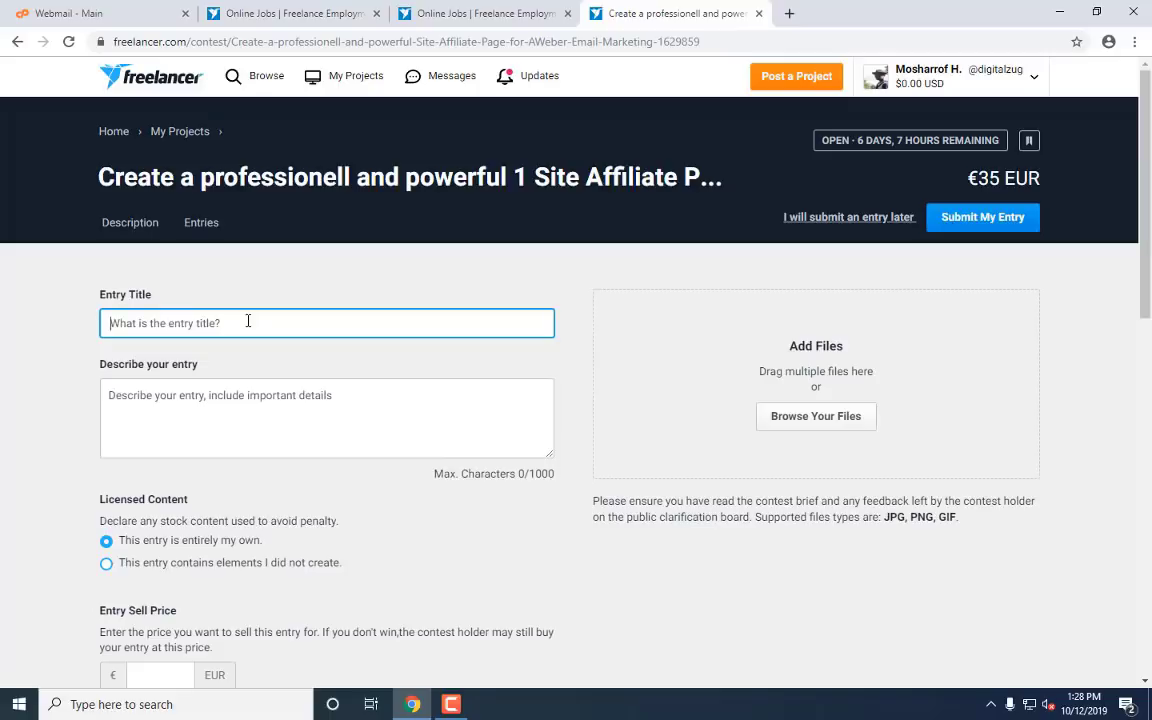
click(229, 393)
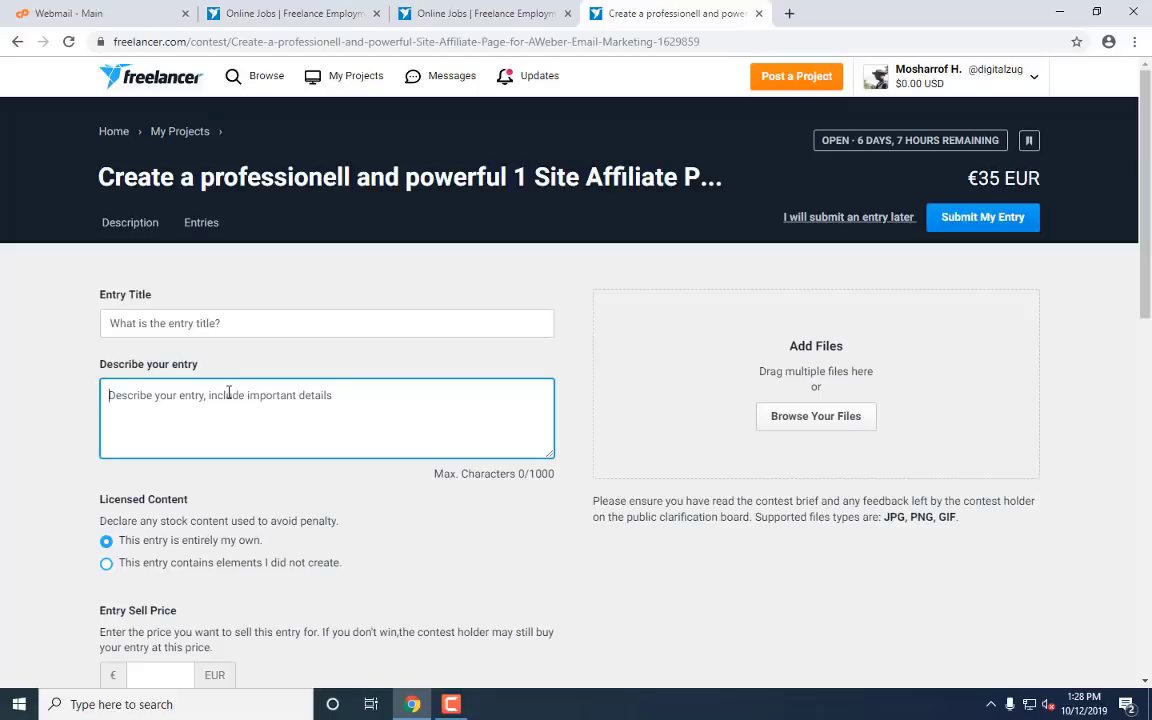
scroll(317, 413, down, 4)
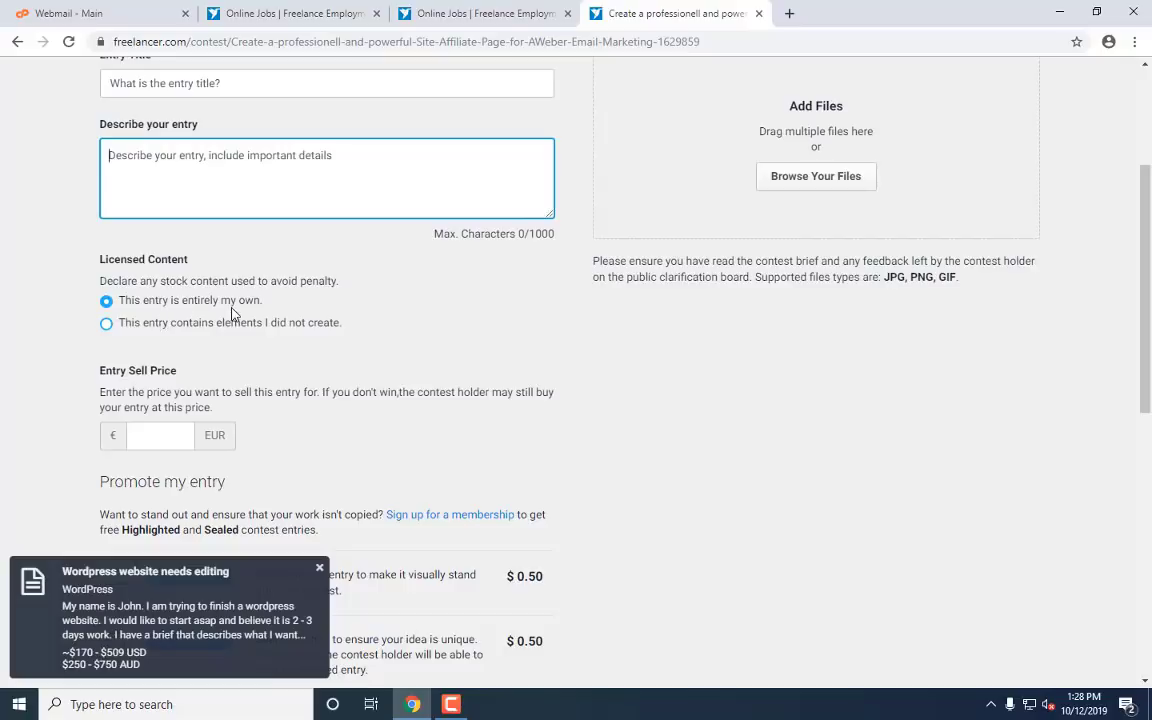
scroll(265, 342, down, 1)
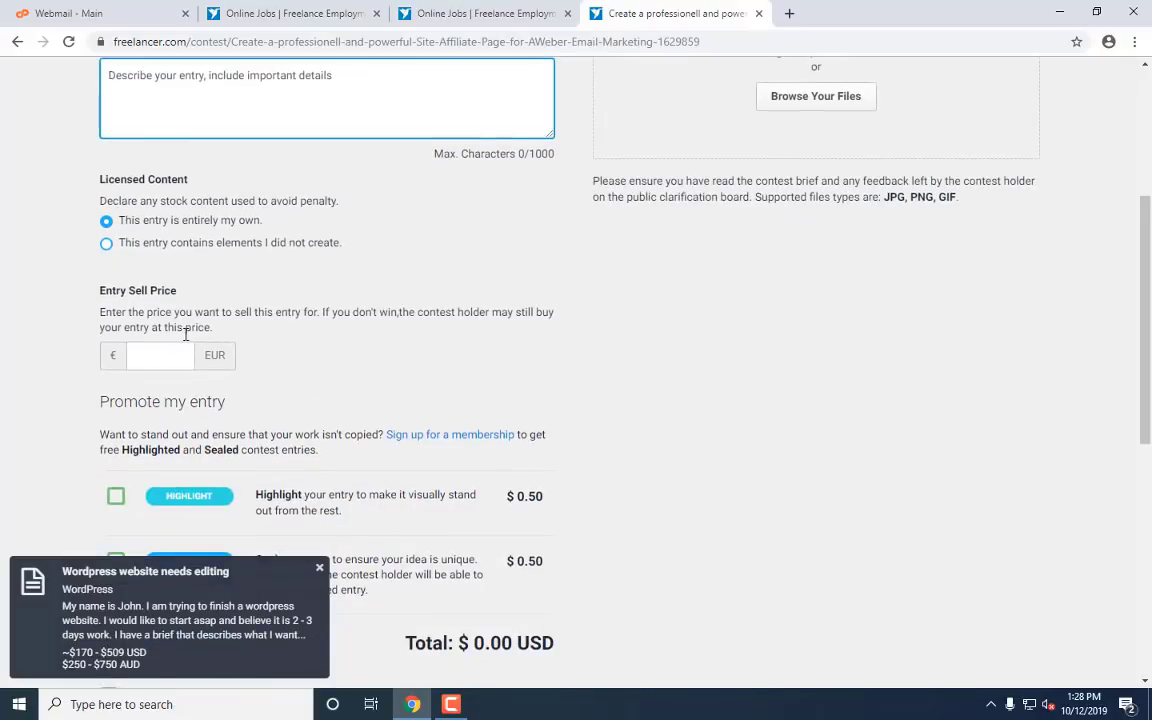
click(174, 357)
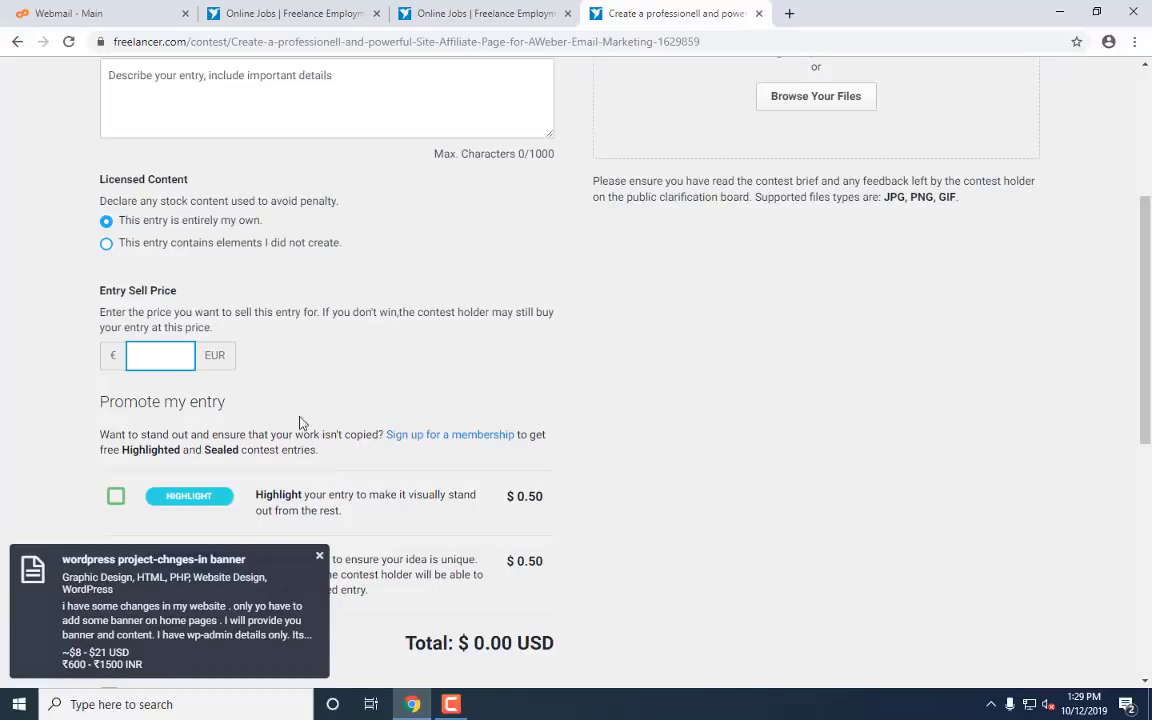
Try the Highlight and Sealed promotion upgrades on the contest entry and clear both selections.
scroll(292, 392, down, 2)
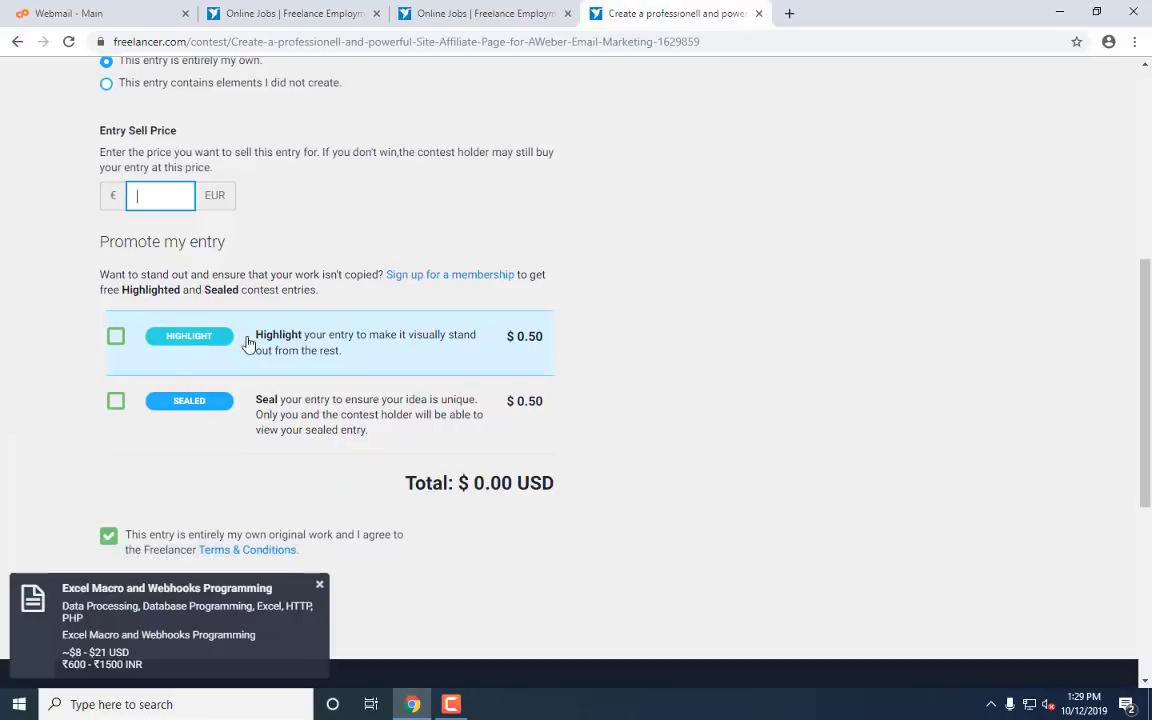
click(116, 337)
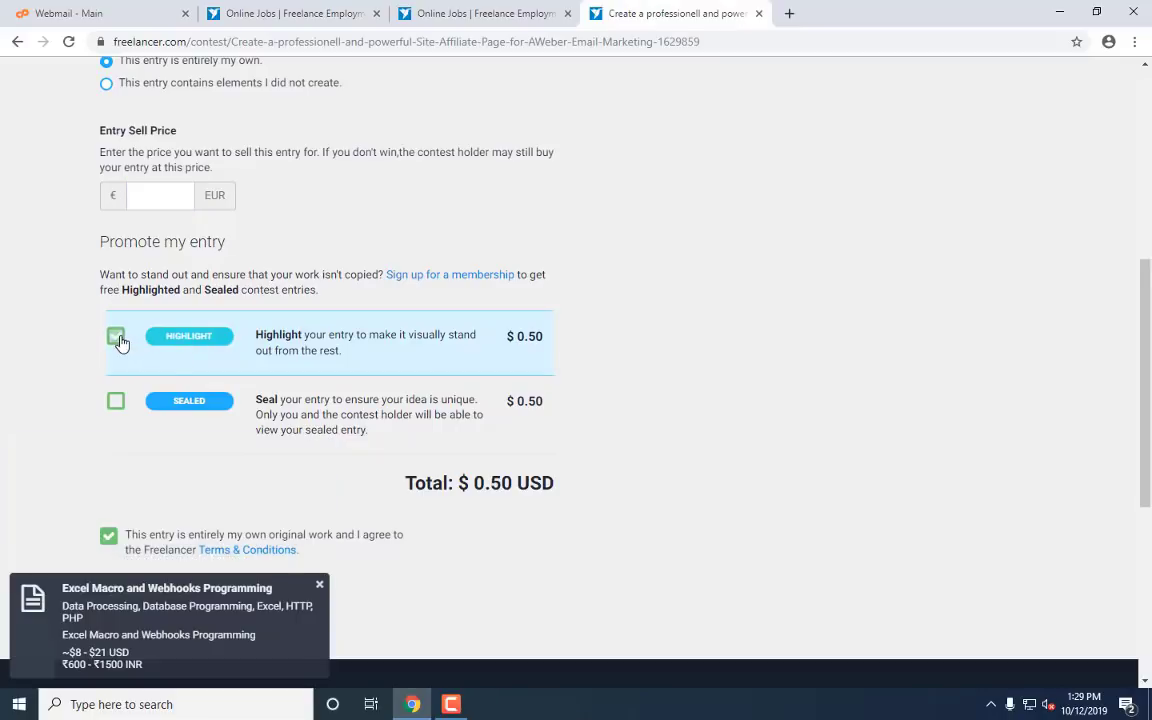
click(116, 404)
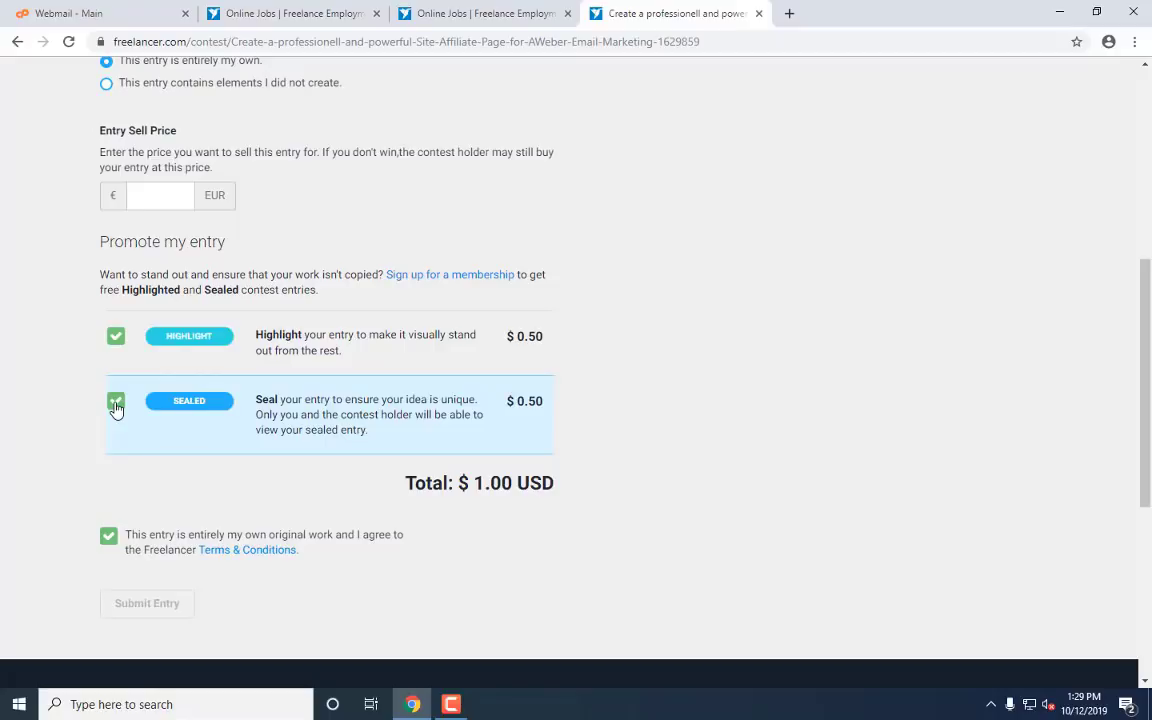
click(116, 405)
click(116, 337)
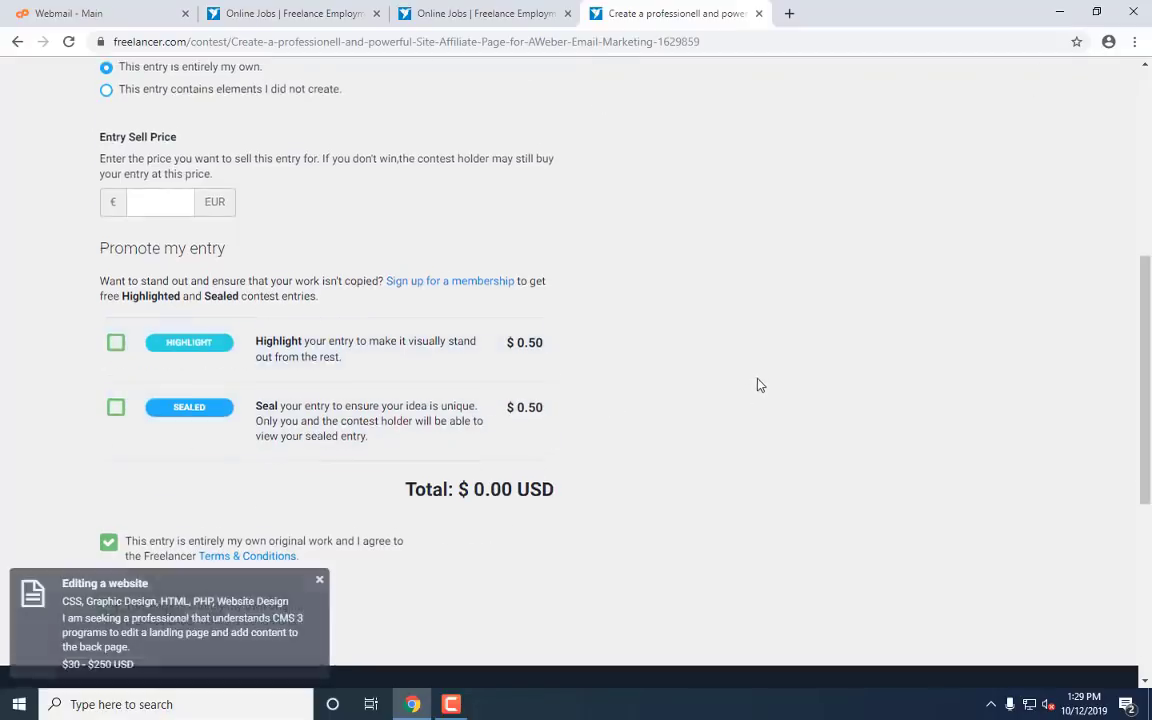
Check the entry form's file upload chooser, dismiss it without selecting a file, and review the remaining fields through the original-work agreement.
scroll(780, 390, up, 5)
click(828, 425)
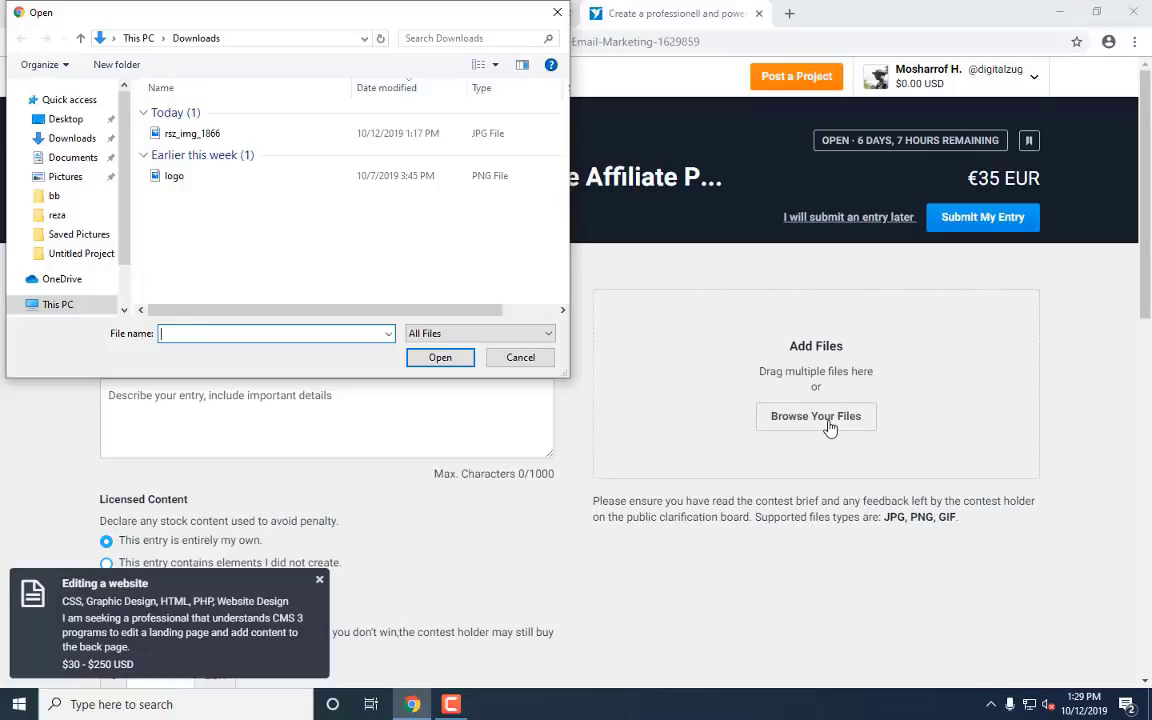
click(535, 360)
scroll(617, 394, down, 3)
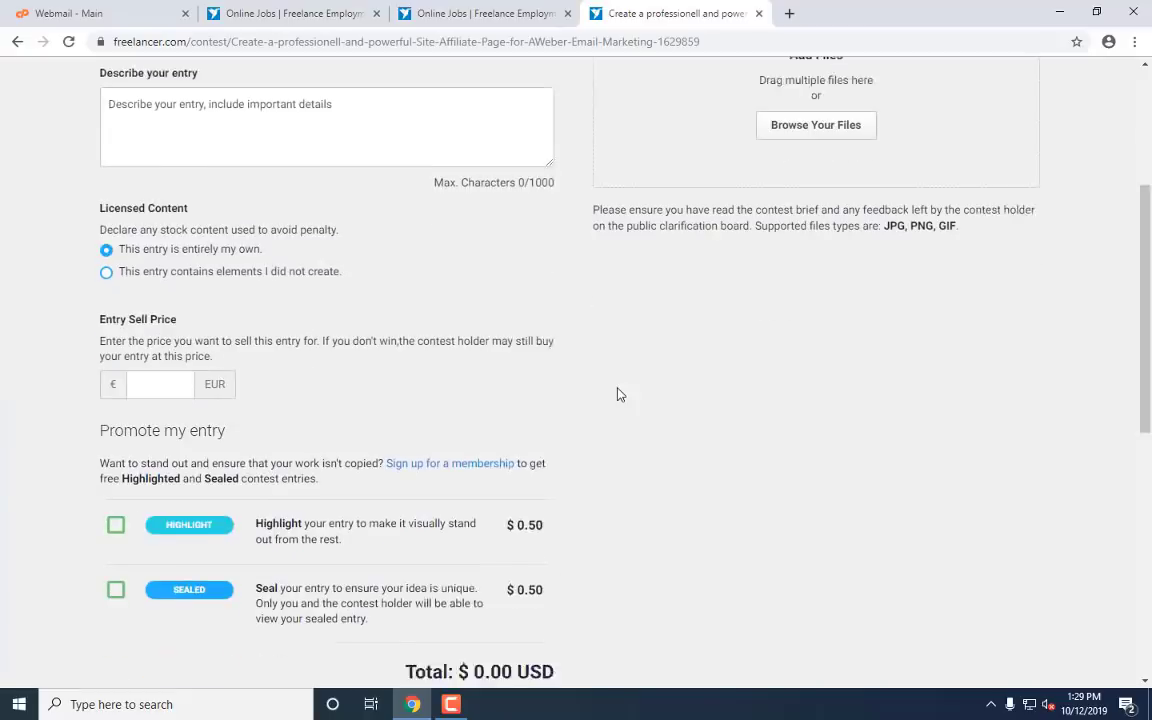
scroll(600, 398, down, 3)
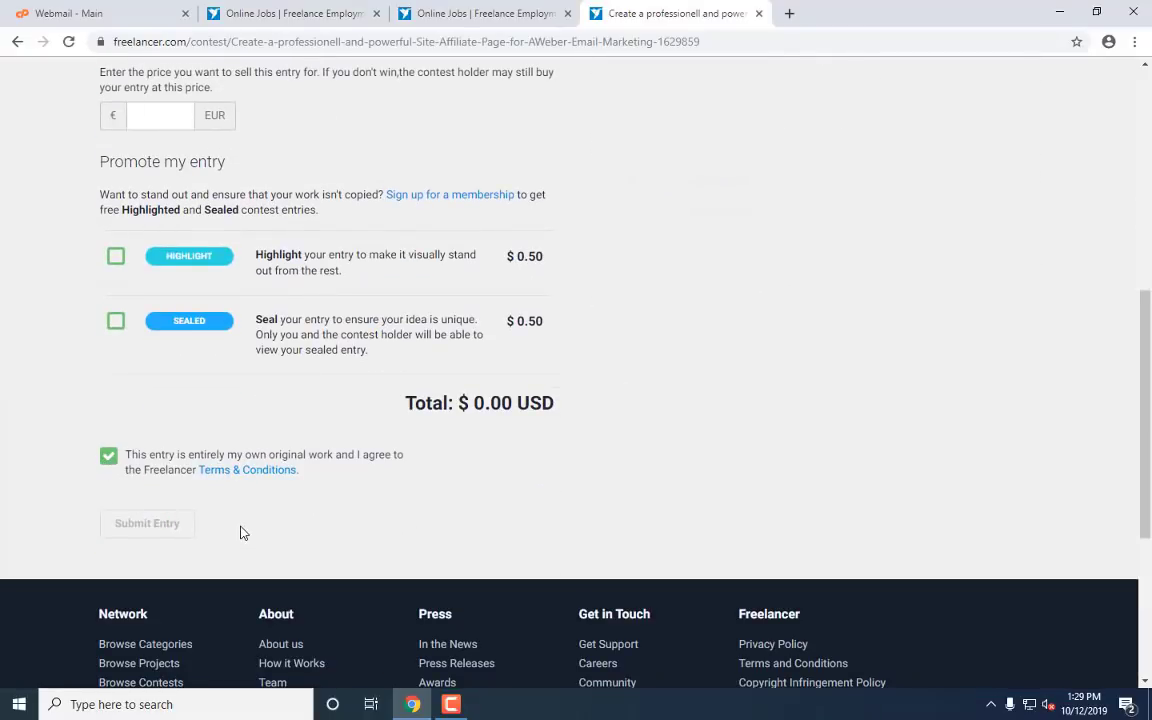
scroll(458, 491, up, 6)
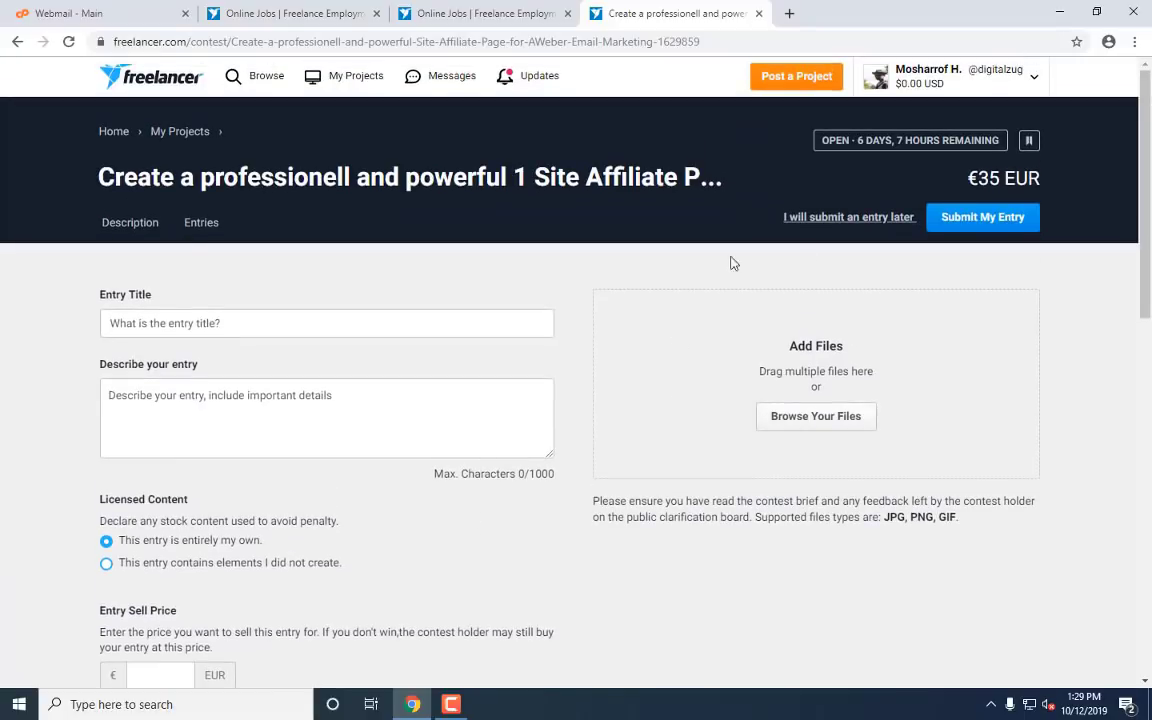
Leave the entry form for the contest's description and go to the account's home dashboard.
click(136, 230)
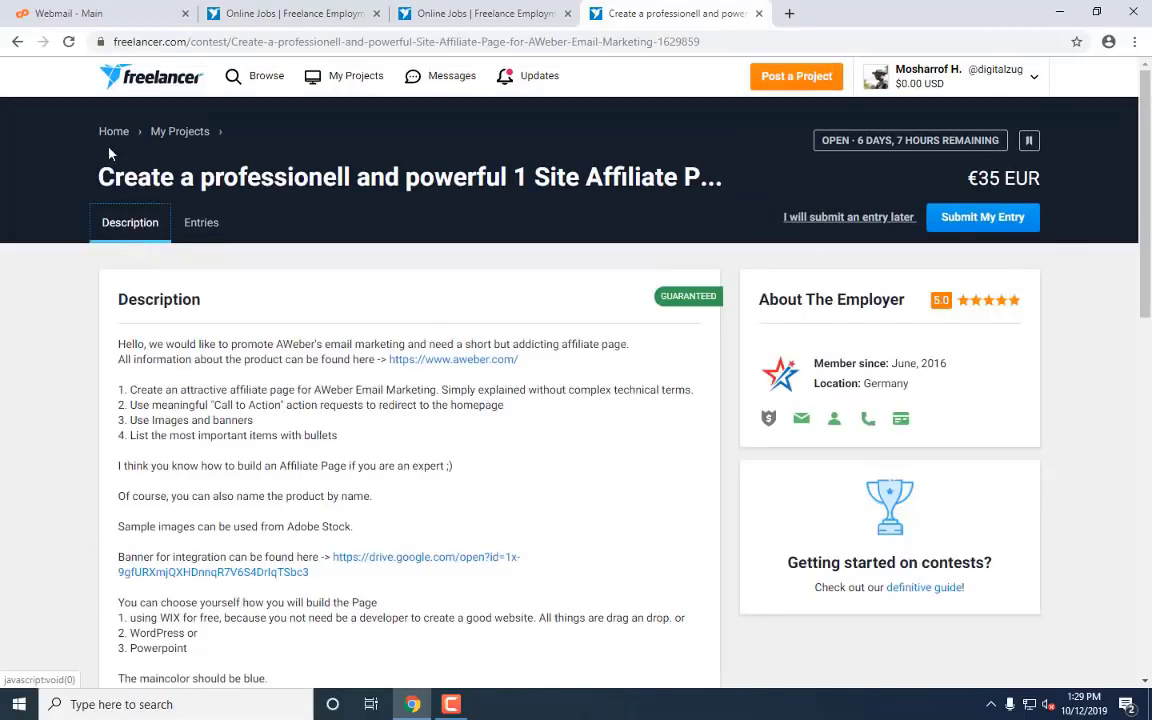
click(17, 43)
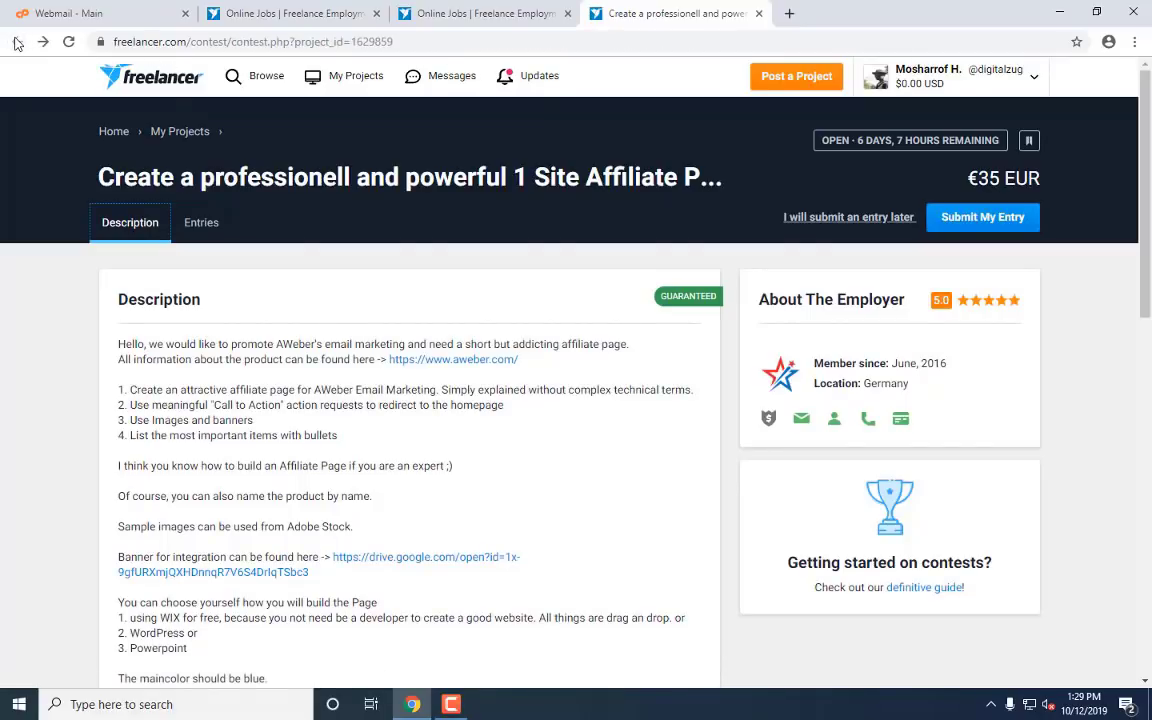
click(110, 133)
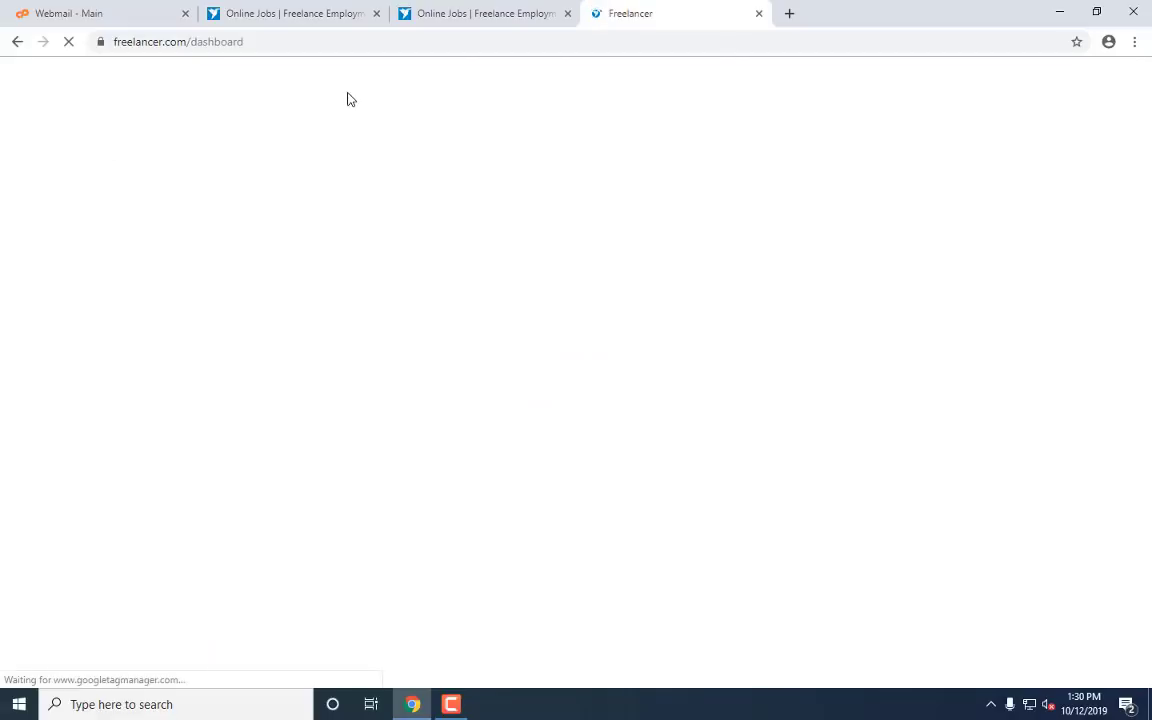